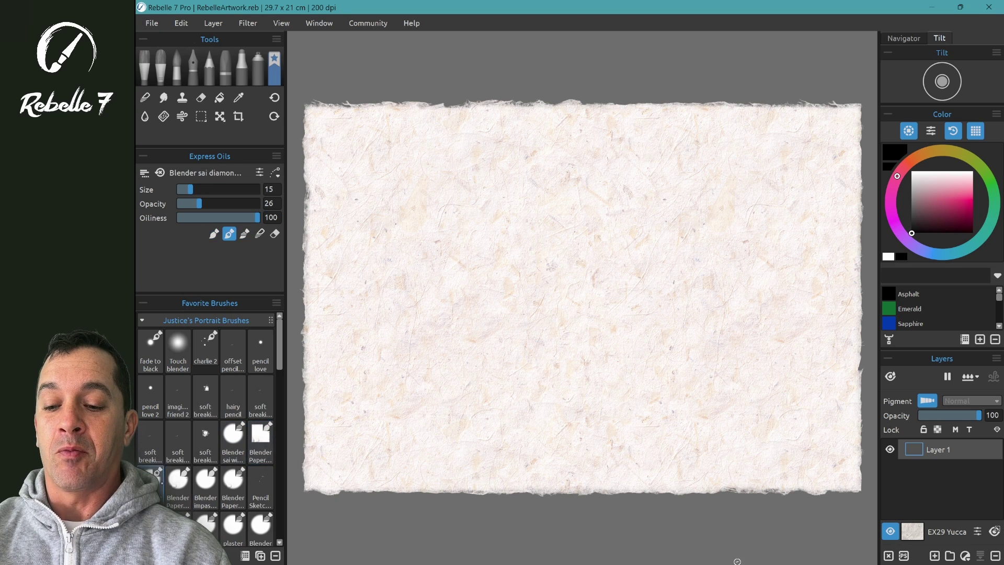
Choose the Blender sai winner brush from Favorite Brushes and paint a test oil stroke.
{"action": "left_click", "coordinate": [177, 486]}
{"action": "left_click", "coordinate": [233, 487]}
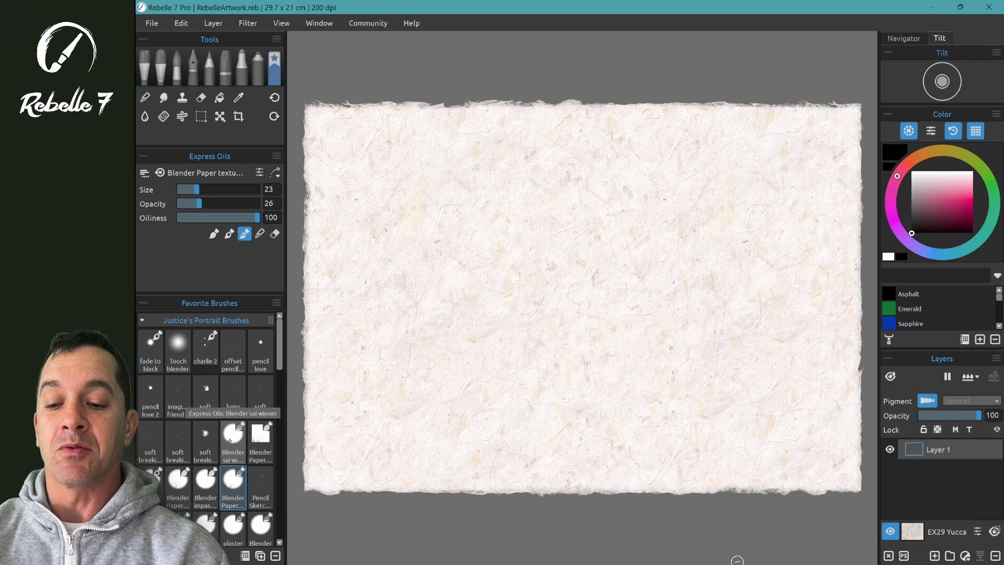
{"action": "left_click", "coordinate": [233, 436]}
{"action": "mouse_move", "coordinate": [508, 203]}
{"action": "left_mouse_down"}
{"action": "mouse_move", "coordinate": [492, 232]}
{"action": "mouse_move", "coordinate": [517, 226]}
{"action": "mouse_move", "coordinate": [474, 278]}
{"action": "left_mouse_up"}
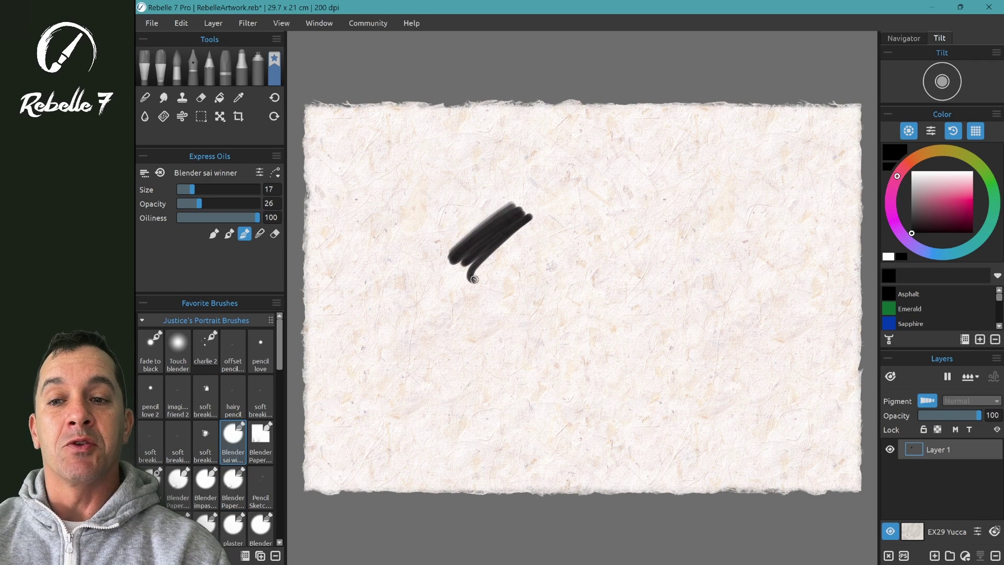
Switch to Wood 2 ink and draw thin pen lines plus a dense textured patch.
{"action": "left_click", "coordinate": [193, 68]}
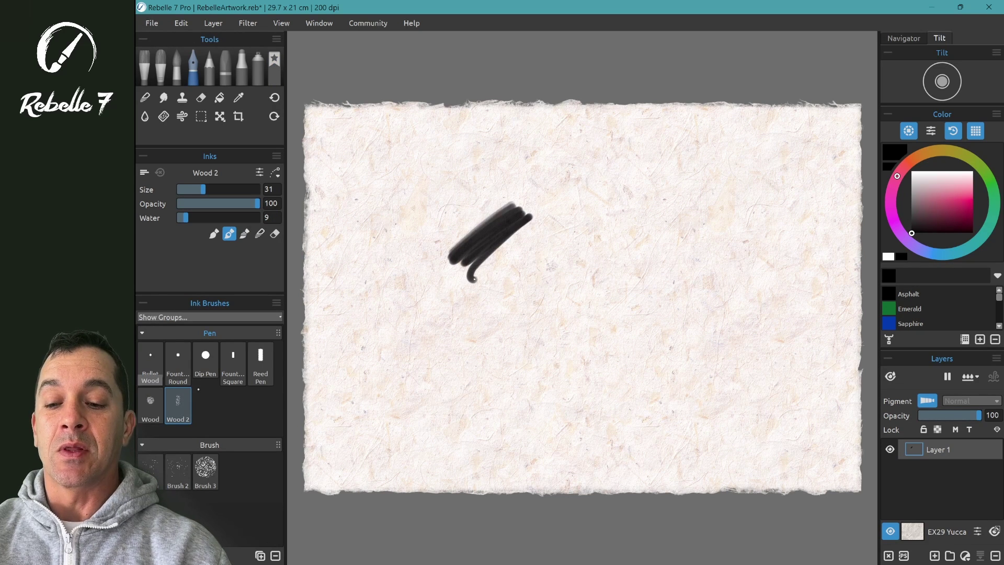
{"action": "mouse_move", "coordinate": [551, 242]}
{"action": "left_mouse_down"}
{"action": "mouse_move", "coordinate": [468, 316]}
{"action": "mouse_move", "coordinate": [558, 251]}
{"action": "left_mouse_up"}
{"action": "mouse_move", "coordinate": [565, 259]}
{"action": "left_mouse_down"}
{"action": "mouse_move", "coordinate": [537, 305]}
{"action": "mouse_move", "coordinate": [502, 279]}
{"action": "mouse_move", "coordinate": [538, 293]}
{"action": "mouse_move", "coordinate": [690, 284]}
{"action": "left_mouse_up"}
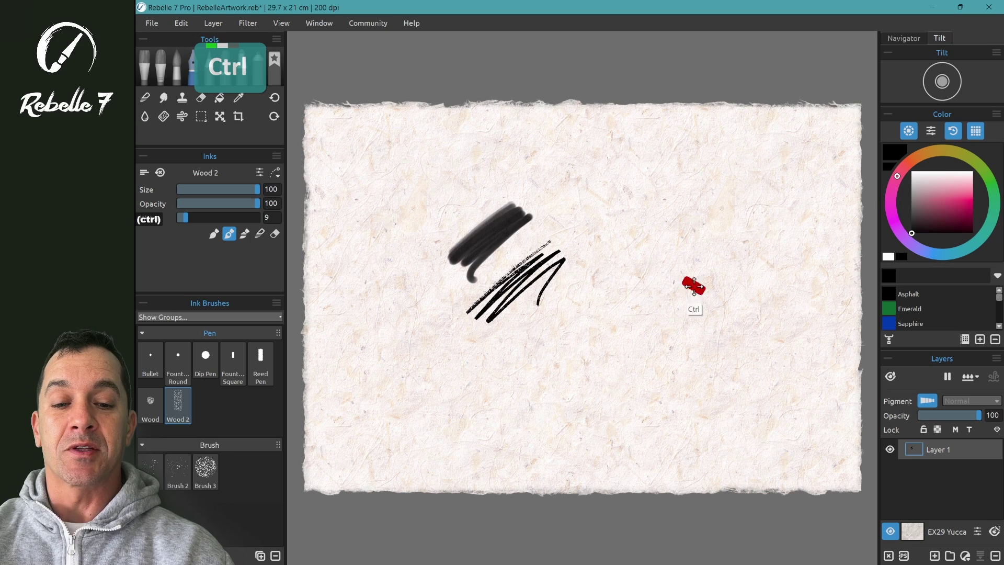
{"action": "mouse_move", "coordinate": [564, 279]}
{"action": "left_mouse_down"}
{"action": "mouse_move", "coordinate": [606, 247]}
{"action": "mouse_move", "coordinate": [557, 308]}
{"action": "mouse_move", "coordinate": [588, 327]}
{"action": "left_mouse_up"}
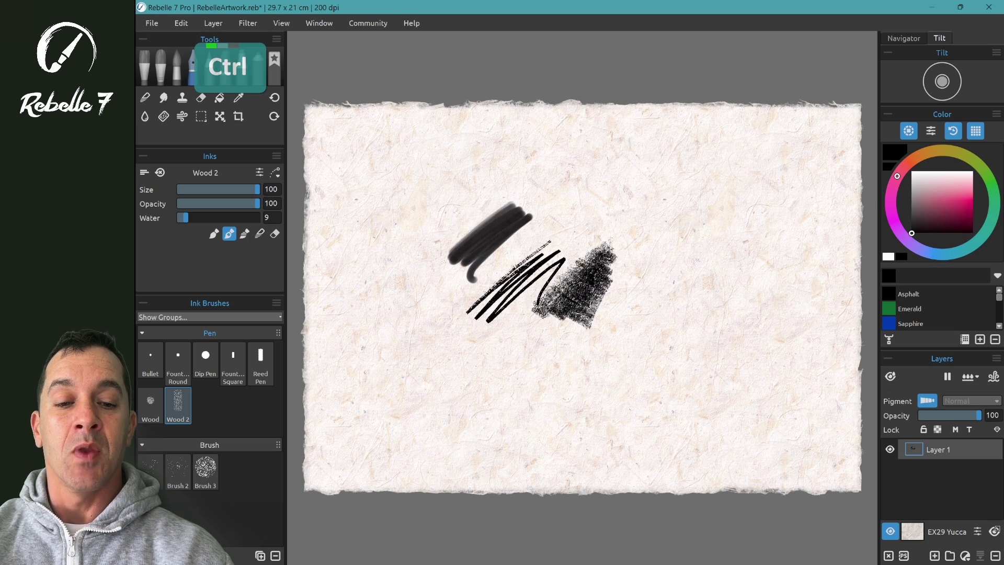
{"action": "scroll", "coordinate": [615, 328], "scroll_direction": "up", "scroll_amount": 4}
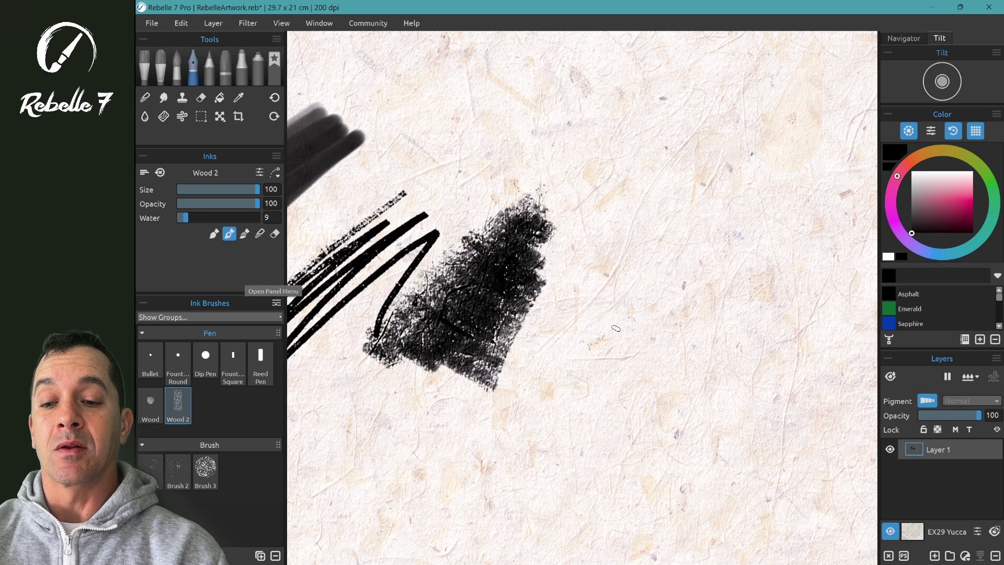
Copy the Wood 2 ink preset to Favorite Brushes and show that collection.
{"action": "left_click", "coordinate": [276, 303]}
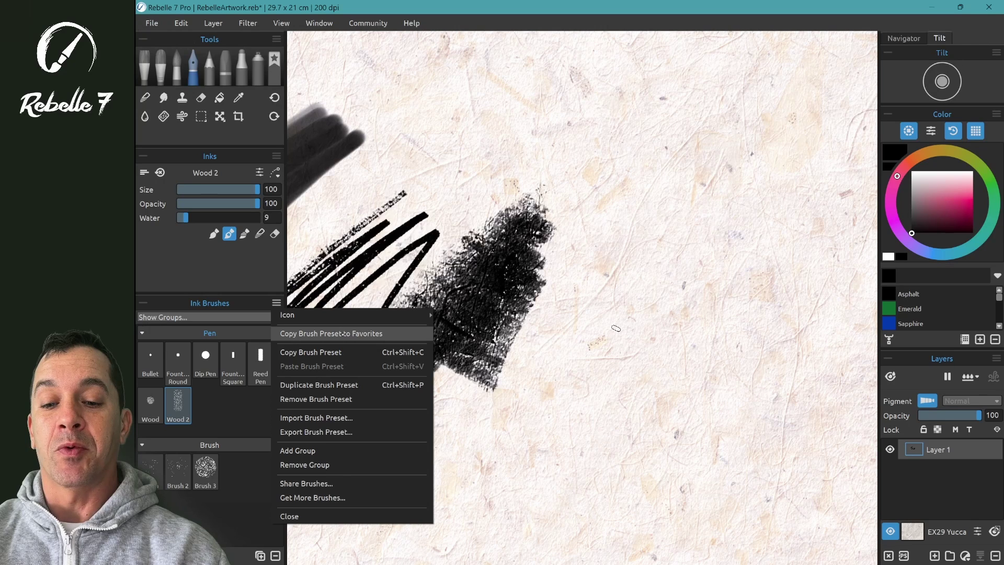
{"action": "left_click", "coordinate": [348, 333]}
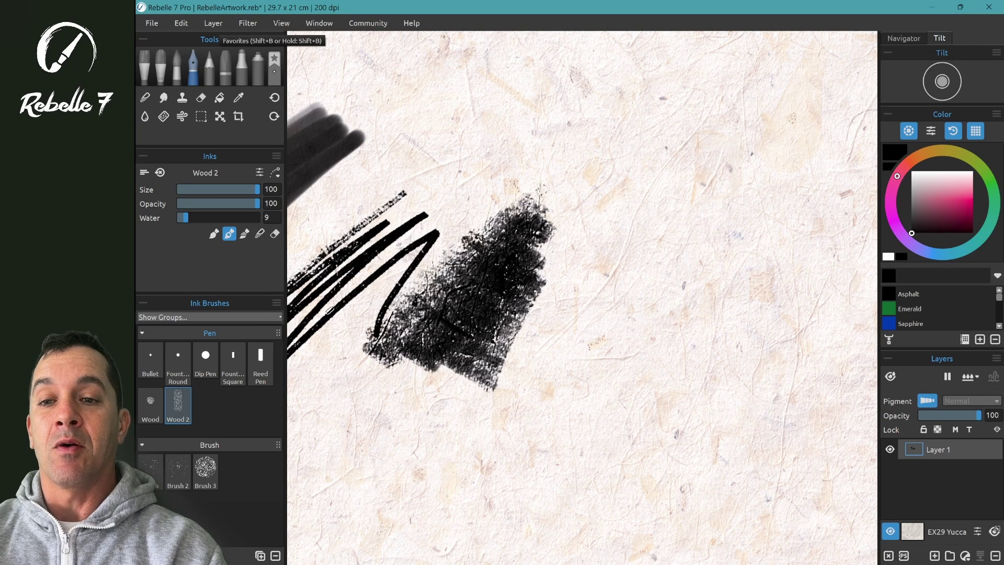
{"action": "key", "text": "shift+b"}
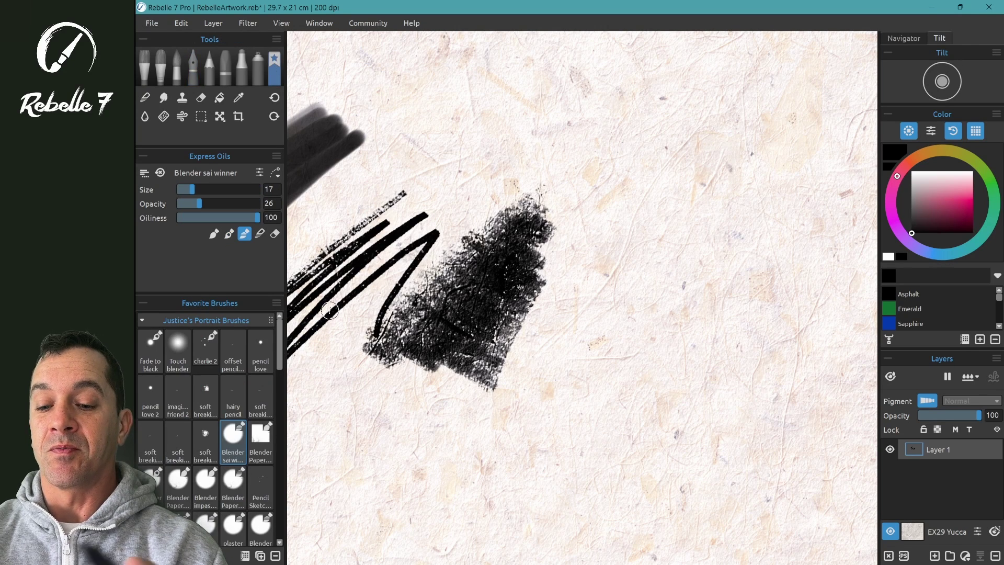
Scroll through Favorite Brushes to find Wood 2, closing its options list without changes.
{"action": "scroll", "coordinate": [235, 387], "scroll_direction": "down", "scroll_amount": 10}
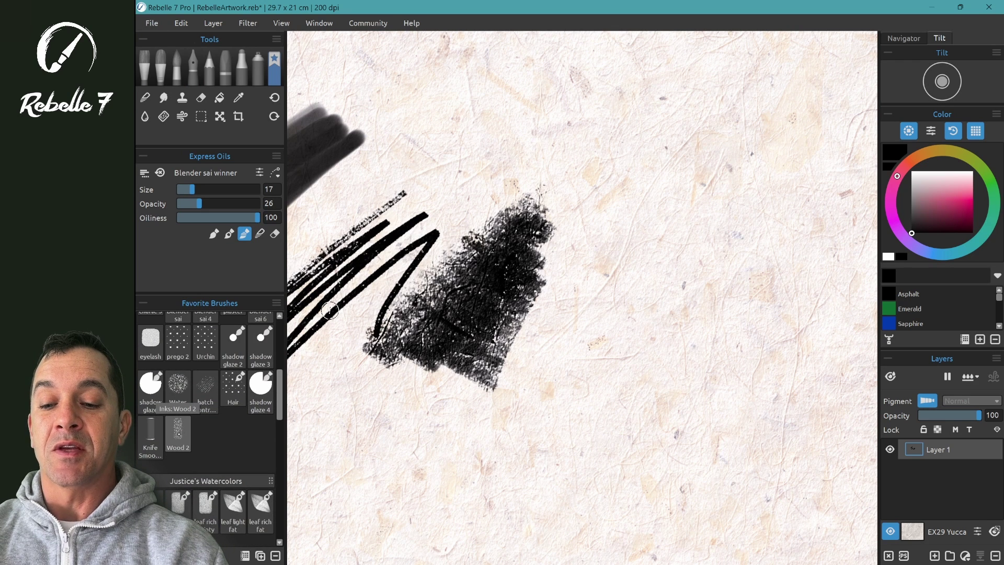
{"action": "scroll", "coordinate": [178, 403], "scroll_direction": "up", "scroll_amount": 8}
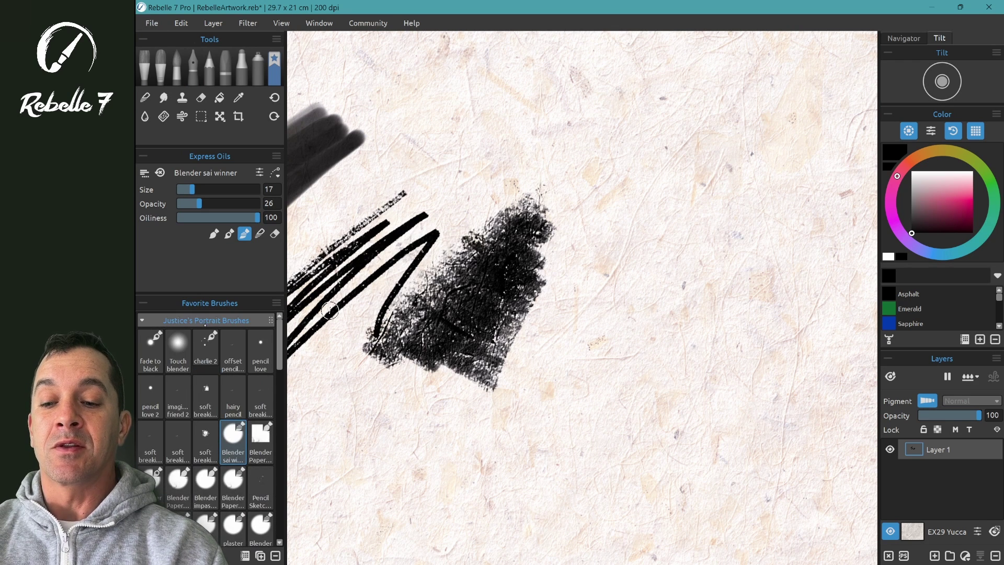
{"action": "scroll", "coordinate": [209, 419], "scroll_direction": "down", "scroll_amount": 3}
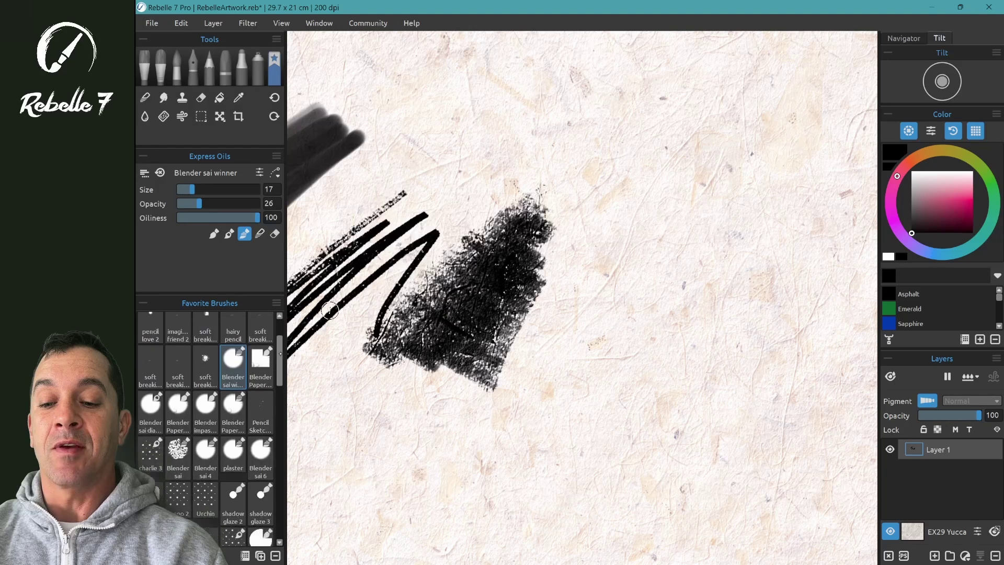
{"action": "left_click", "coordinate": [276, 303]}
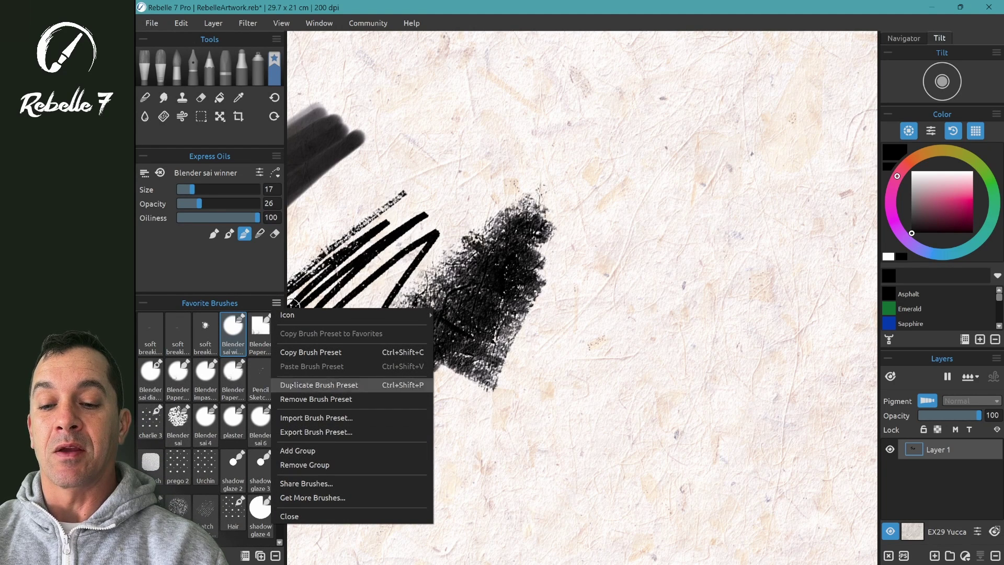
{"action": "left_click", "coordinate": [293, 303]}
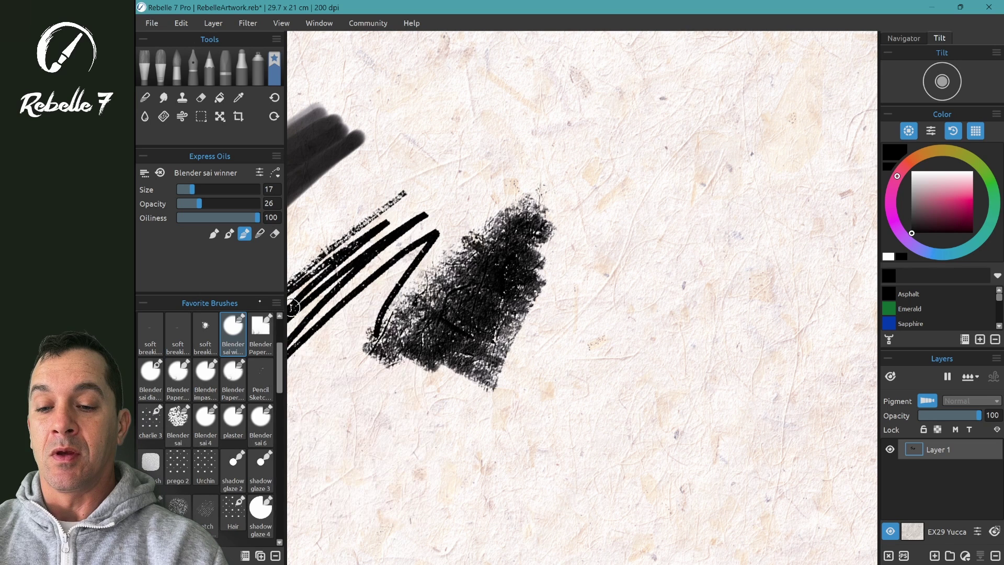
Pick Wood 2 from favourites and paint a broad dark textured patch right of the earlier marks.
{"action": "scroll", "coordinate": [209, 419], "scroll_direction": "down", "scroll_amount": 3}
{"action": "left_click", "coordinate": [178, 434]}
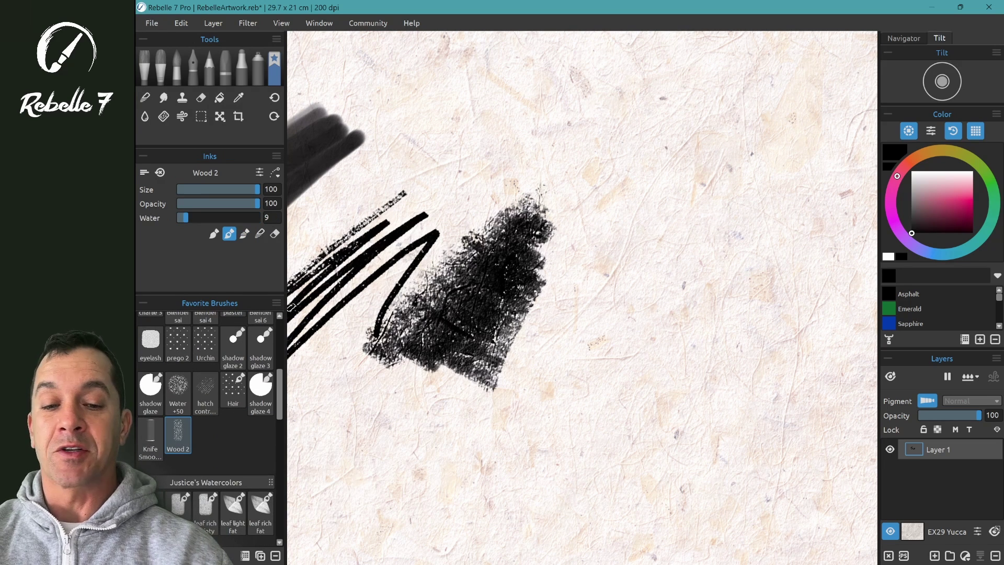
{"action": "mouse_move", "coordinate": [623, 231]}
{"action": "left_mouse_down"}
{"action": "mouse_move", "coordinate": [573, 300]}
{"action": "mouse_move", "coordinate": [549, 358]}
{"action": "mouse_move", "coordinate": [669, 241]}
{"action": "mouse_move", "coordinate": [669, 260]}
{"action": "mouse_move", "coordinate": [613, 363]}
{"action": "mouse_move", "coordinate": [634, 361]}
{"action": "left_mouse_up"}
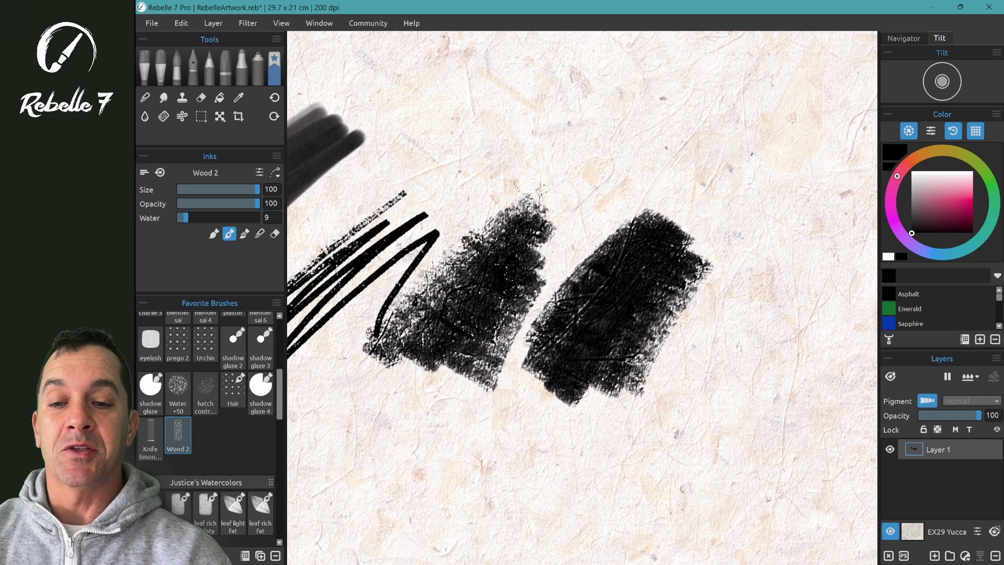
{"action": "left_click_drag", "start_coordinate": [630, 361], "coordinate": [476, 410]}
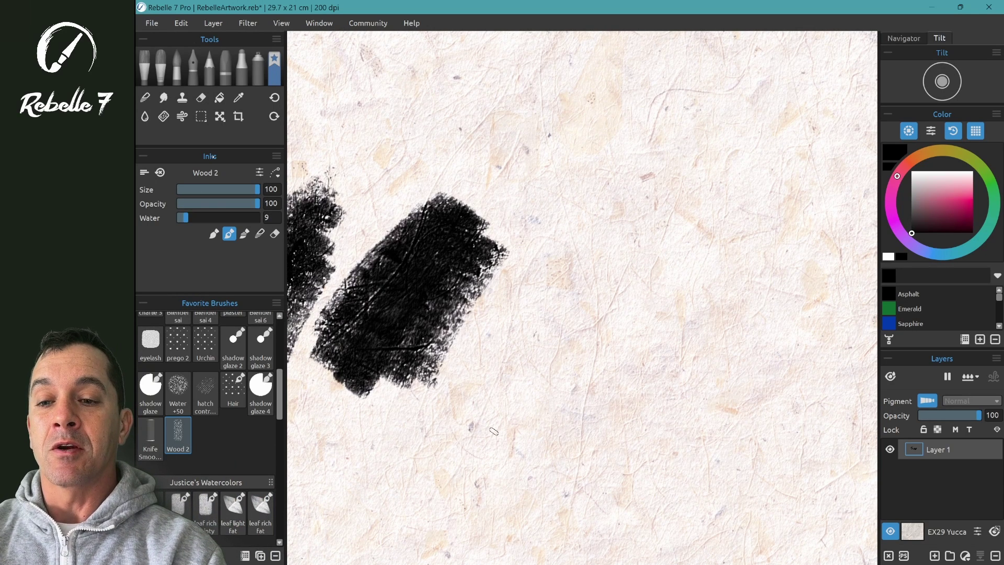
Float and widen the Inks panel, then set Wood 2 size and opacity to 50.
{"action": "mouse_move", "coordinate": [219, 156]}
{"action": "left_mouse_down"}
{"action": "mouse_move", "coordinate": [423, 166]}
{"action": "mouse_move", "coordinate": [421, 106]}
{"action": "left_mouse_up"}
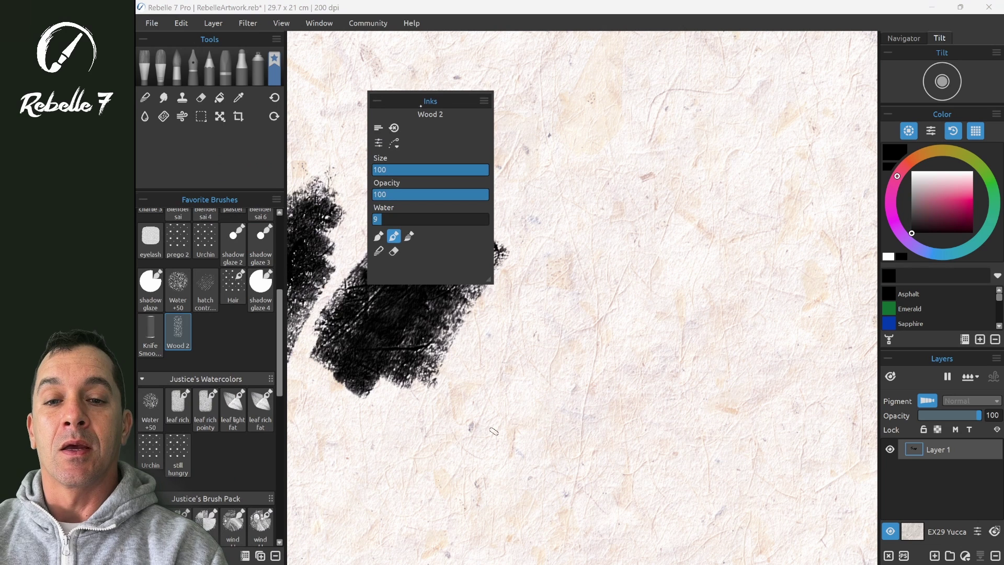
{"action": "left_click_drag", "start_coordinate": [492, 109], "coordinate": [534, 108]}
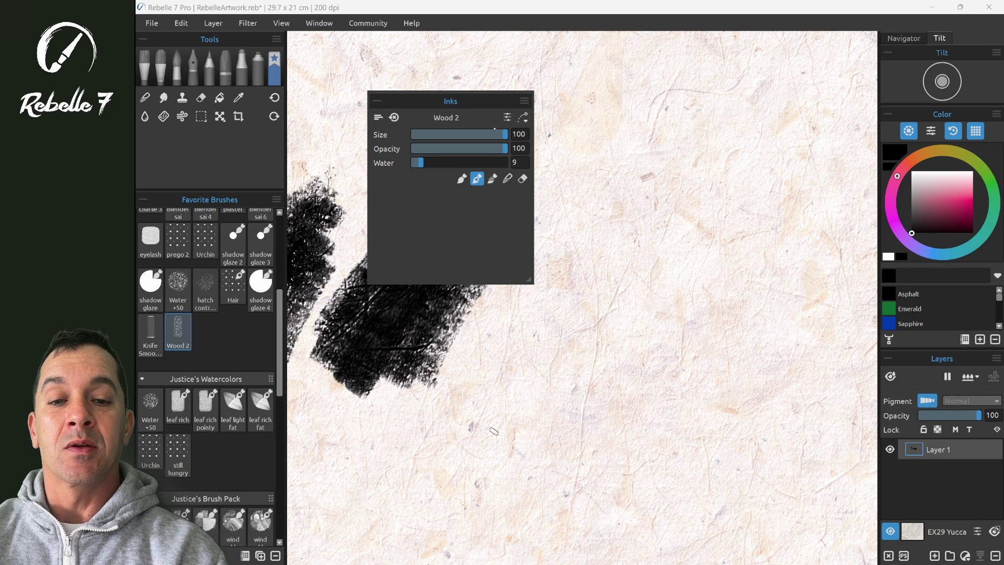
{"action": "key", "text": "bracketleft"}
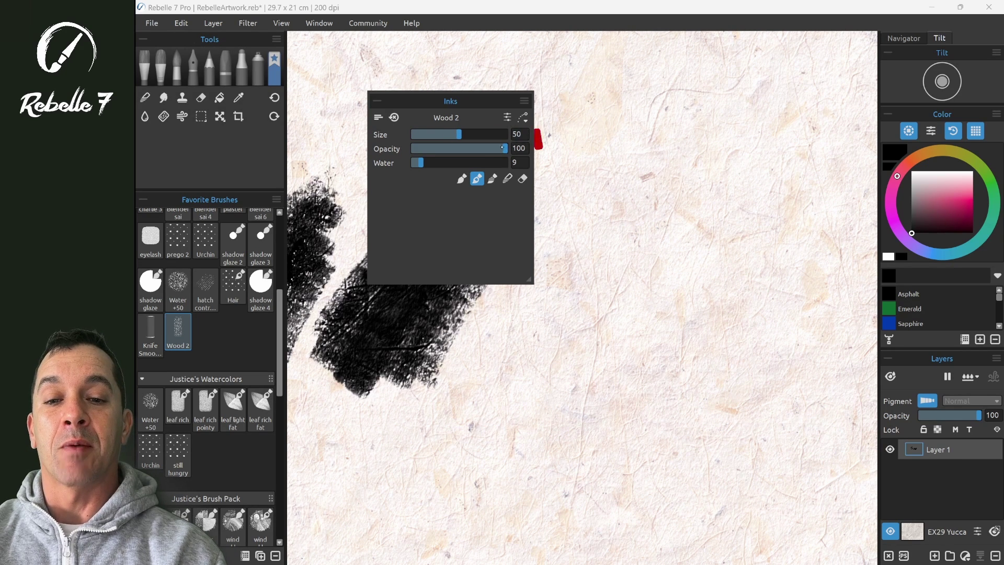
{"action": "left_click_drag", "start_coordinate": [504, 148], "coordinate": [457, 150]}
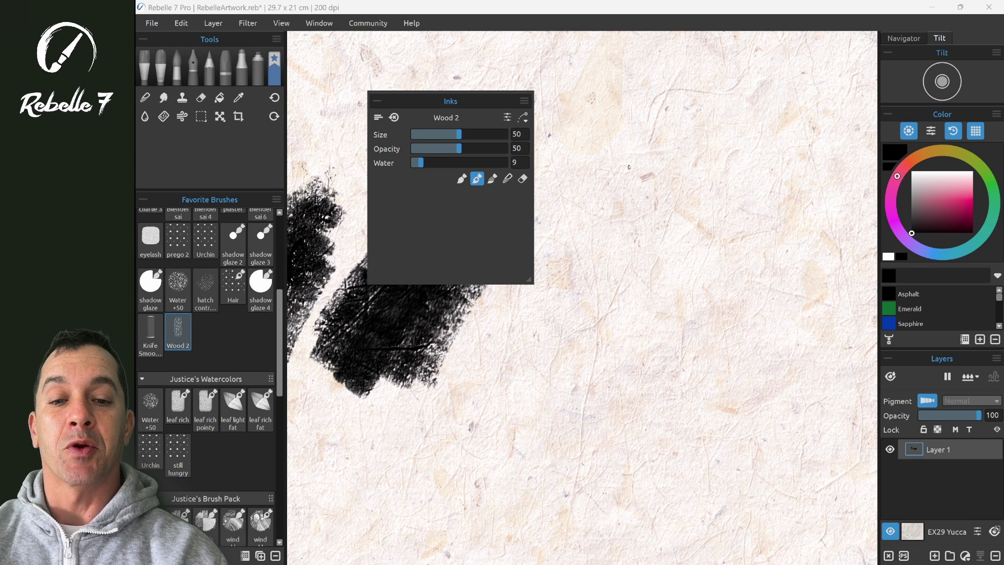
Hatch lighter grey diagonal textured strokes across the paper.
{"action": "mouse_move", "coordinate": [602, 276]}
{"action": "left_mouse_down"}
{"action": "mouse_move", "coordinate": [660, 215]}
{"action": "mouse_move", "coordinate": [667, 224]}
{"action": "mouse_move", "coordinate": [564, 341]}
{"action": "mouse_move", "coordinate": [687, 238]}
{"action": "mouse_move", "coordinate": [591, 341]}
{"action": "left_mouse_up"}
{"action": "mouse_move", "coordinate": [657, 146]}
{"action": "left_mouse_down"}
{"action": "mouse_move", "coordinate": [686, 150]}
{"action": "mouse_move", "coordinate": [671, 273]}
{"action": "mouse_move", "coordinate": [802, 300]}
{"action": "mouse_move", "coordinate": [629, 291]}
{"action": "mouse_move", "coordinate": [706, 300]}
{"action": "mouse_move", "coordinate": [662, 322]}
{"action": "mouse_move", "coordinate": [691, 302]}
{"action": "mouse_move", "coordinate": [652, 361]}
{"action": "mouse_move", "coordinate": [678, 350]}
{"action": "mouse_move", "coordinate": [677, 376]}
{"action": "mouse_move", "coordinate": [743, 342]}
{"action": "mouse_move", "coordinate": [711, 420]}
{"action": "left_mouse_up"}
{"action": "key", "text": "ctrl"}
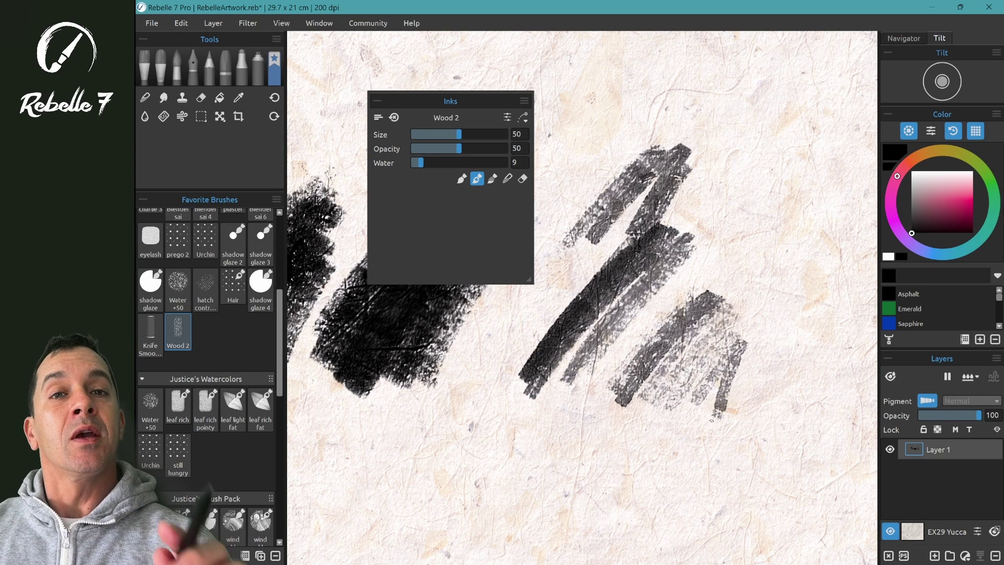
{"action": "left_click_drag", "start_coordinate": [450, 101], "coordinate": [461, 106]}
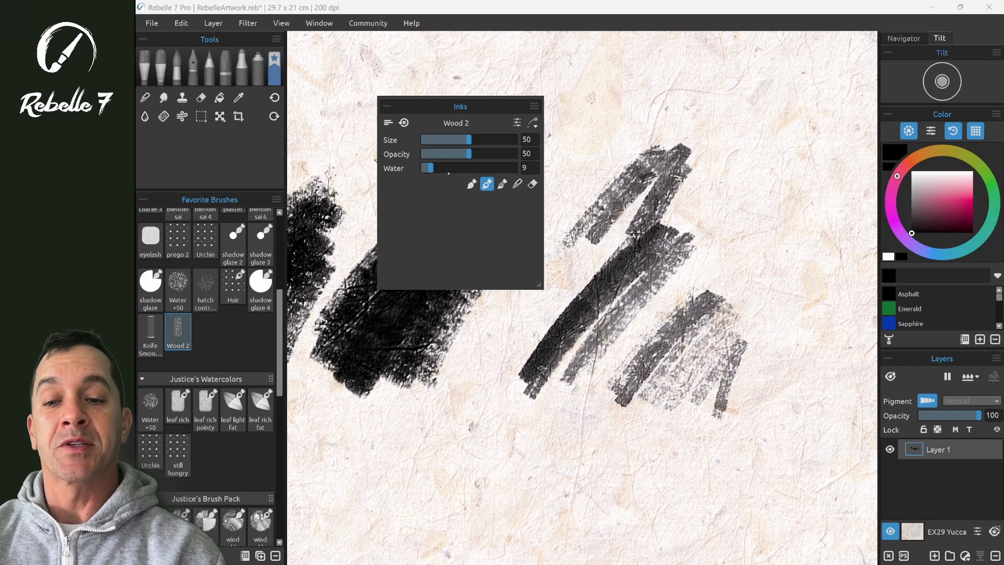
Set Wood 2 to save its volumes and paint mode into the brush preset.
{"action": "scroll", "coordinate": [206, 313], "scroll_direction": "up", "scroll_amount": 1}
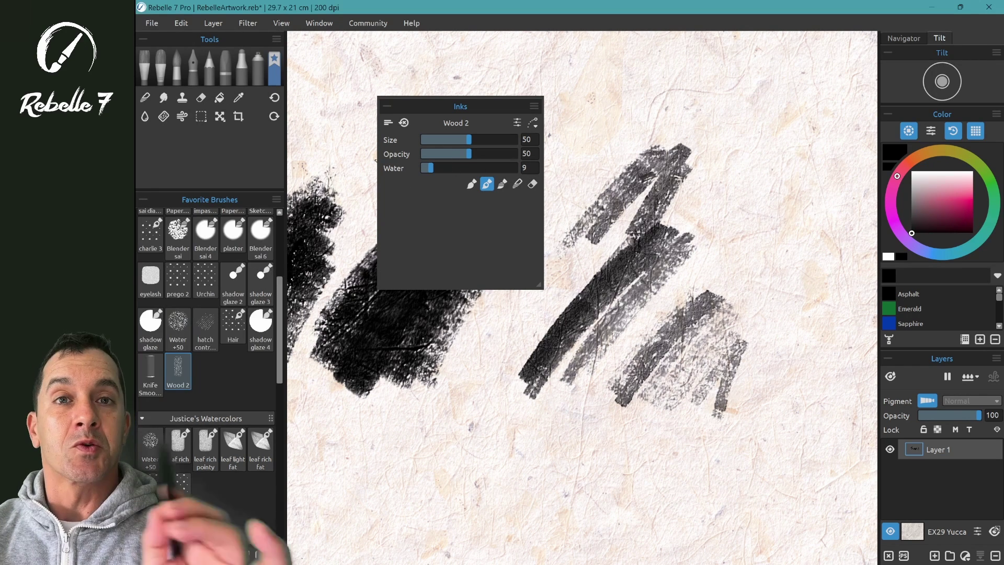
{"action": "left_click", "coordinate": [389, 122]}
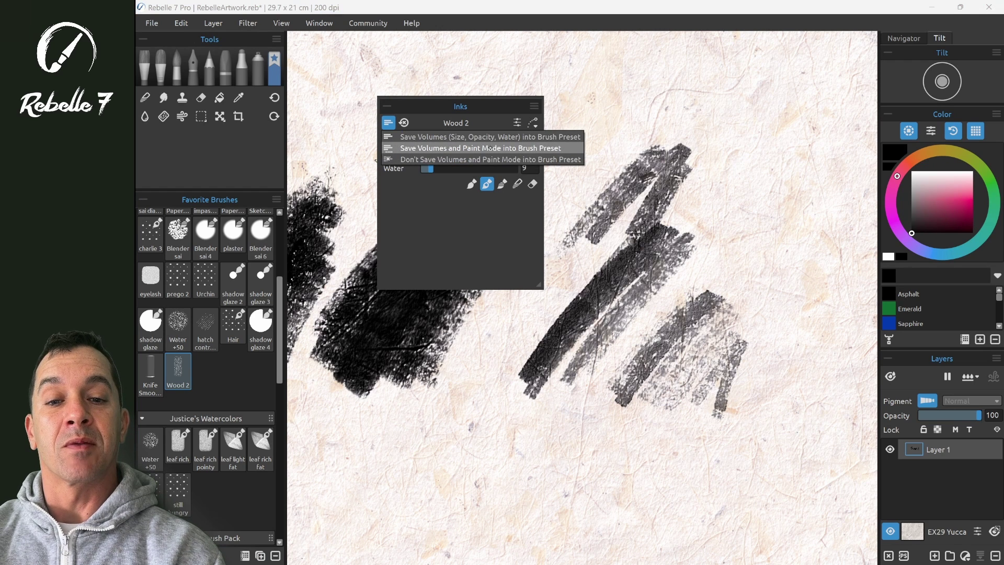
{"action": "left_click", "coordinate": [419, 148]}
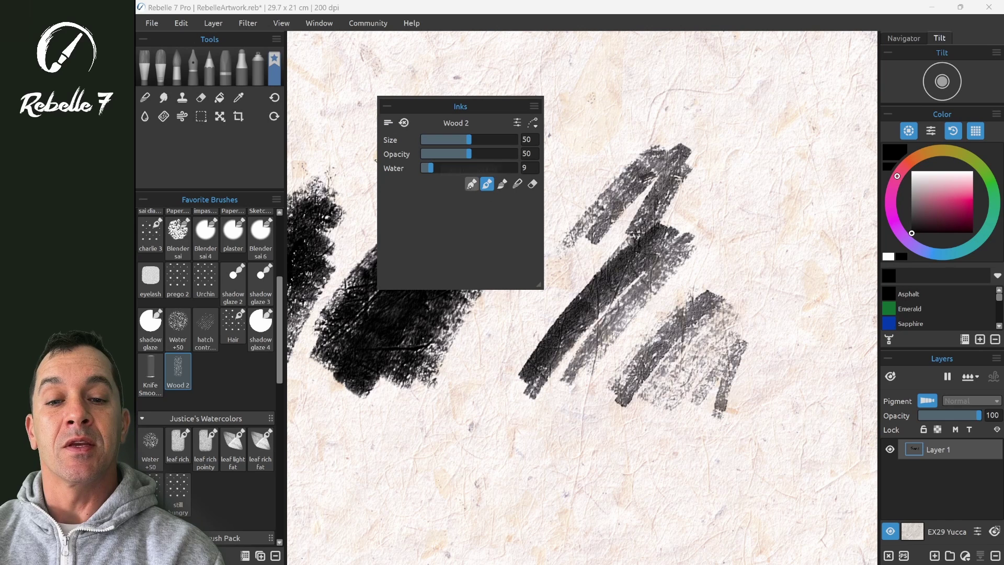
Try Blend mode, then return Wood 2 to normal Paint mode.
{"action": "left_click", "coordinate": [518, 183]}
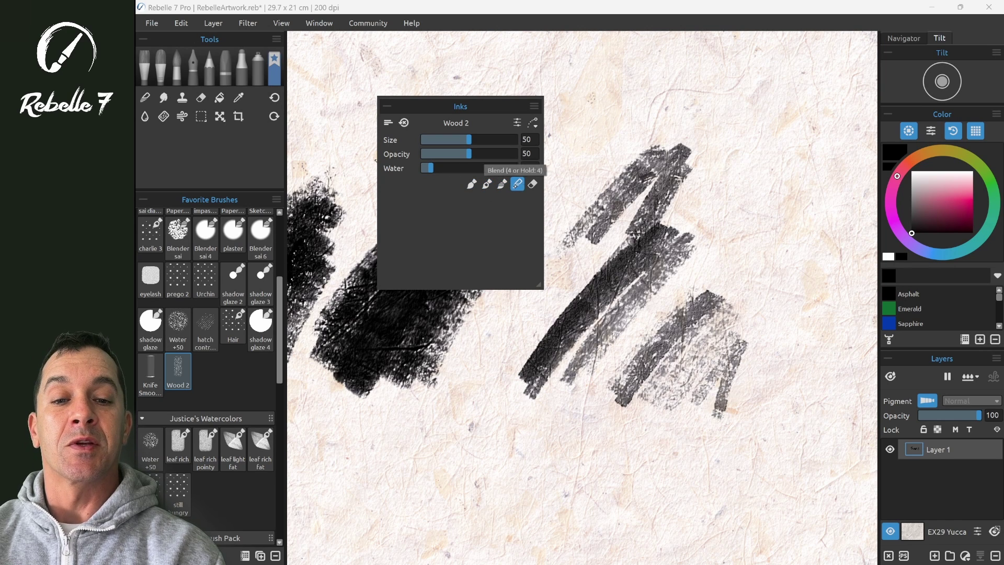
{"action": "key", "text": "2"}
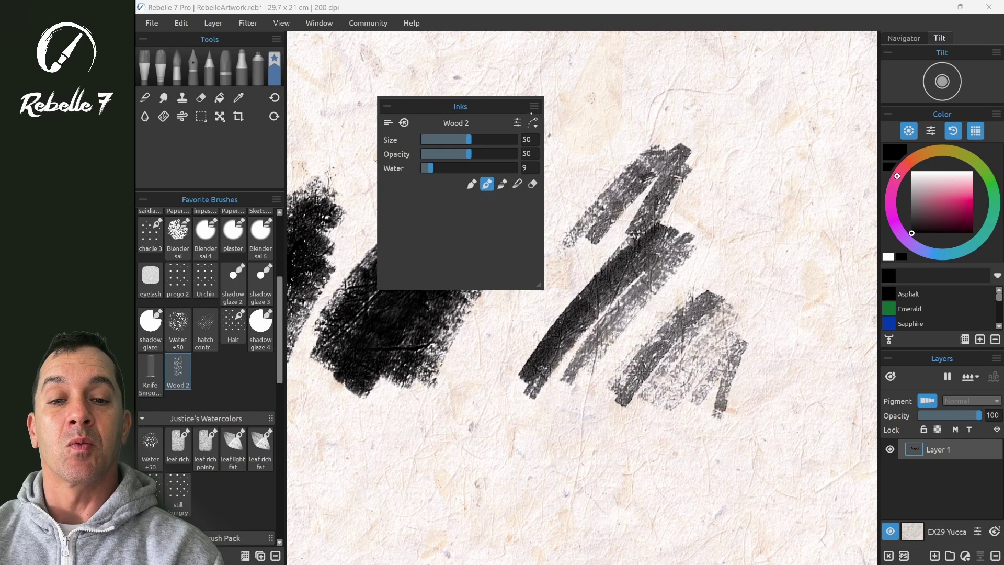
{"action": "left_click", "coordinate": [534, 105]}
Show the Pressure and Length sliders for Wood 2.
{"action": "mouse_move", "coordinate": [631, 167]}
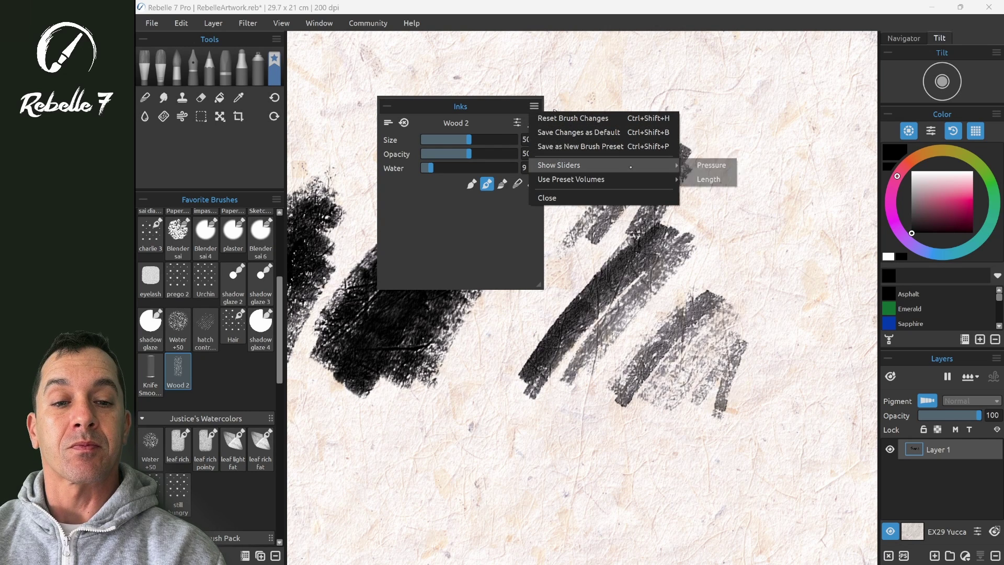
{"action": "left_click", "coordinate": [711, 165]}
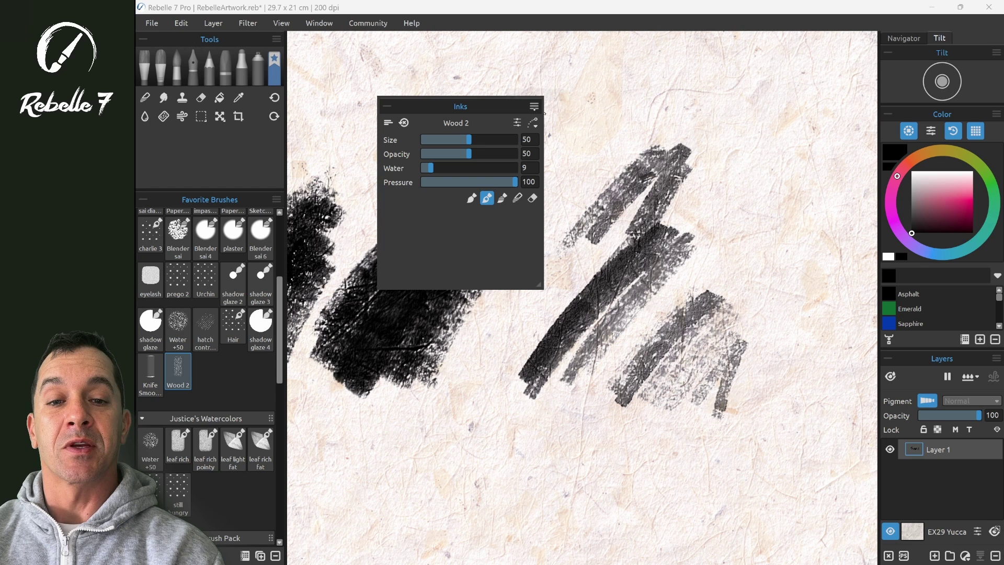
{"action": "left_click", "coordinate": [534, 106]}
{"action": "mouse_move", "coordinate": [655, 166]}
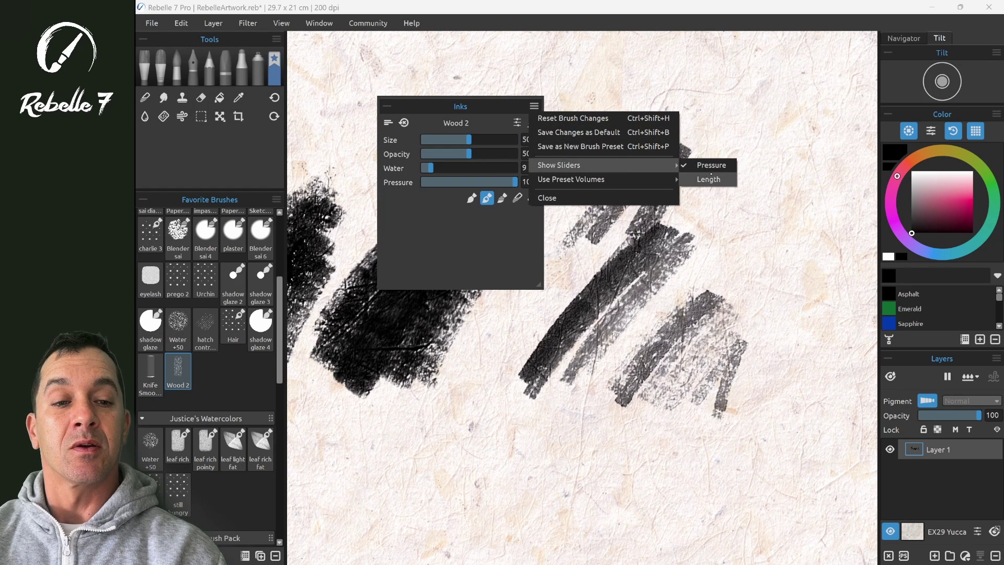
{"action": "left_click", "coordinate": [709, 179]}
Draw a thin diagonal stroke and three long tapering horizontal Wood 2 strokes.
{"action": "left_click_drag", "start_coordinate": [798, 141], "coordinate": [702, 313]}
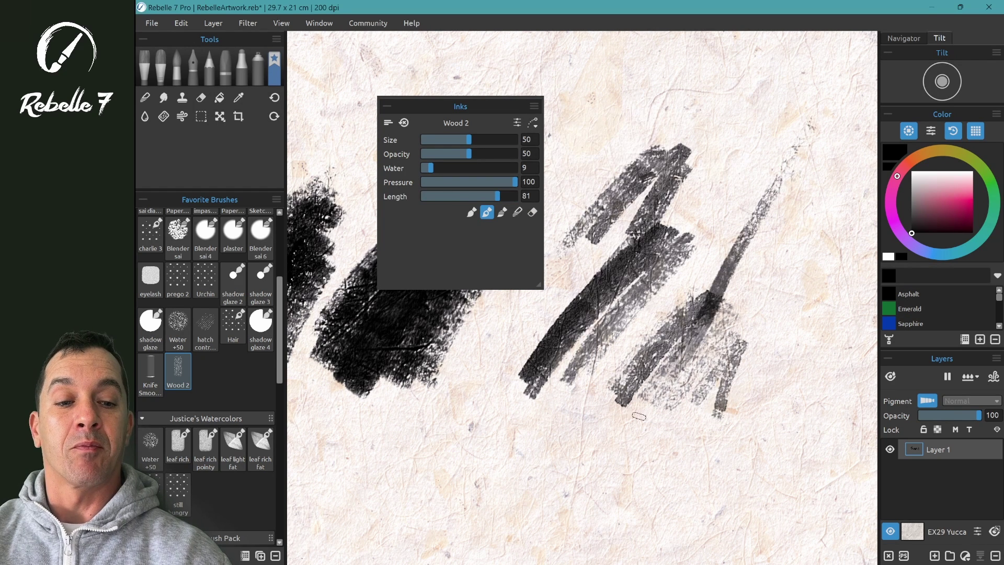
{"action": "mouse_move", "coordinate": [404, 465]}
{"action": "left_mouse_down"}
{"action": "mouse_move", "coordinate": [462, 457]}
{"action": "mouse_move", "coordinate": [702, 433]}
{"action": "left_mouse_up"}
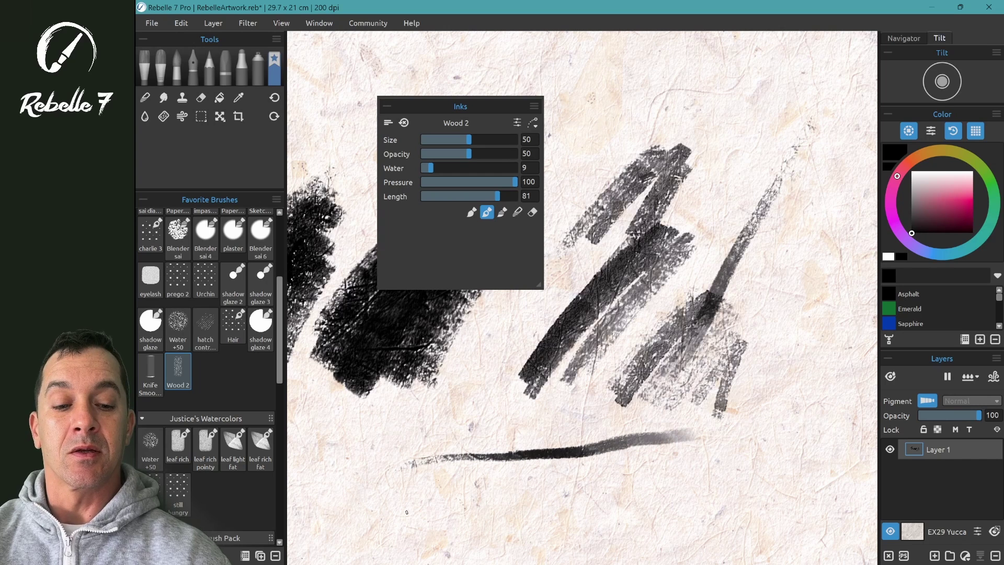
{"action": "left_click_drag", "start_coordinate": [449, 510], "coordinate": [758, 450]}
{"action": "left_click_drag", "start_coordinate": [452, 419], "coordinate": [758, 411]}
Save volumes and paint mode into the preset, then hide the Length and Pressure sliders.
{"action": "left_click", "coordinate": [388, 122]}
{"action": "left_click", "coordinate": [412, 153]}
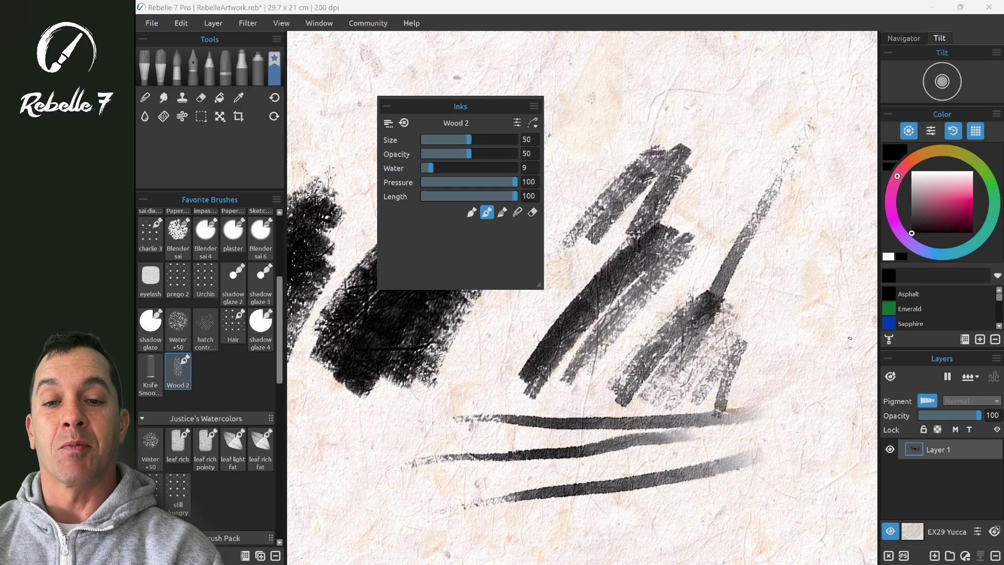
{"action": "left_click", "coordinate": [533, 123]}
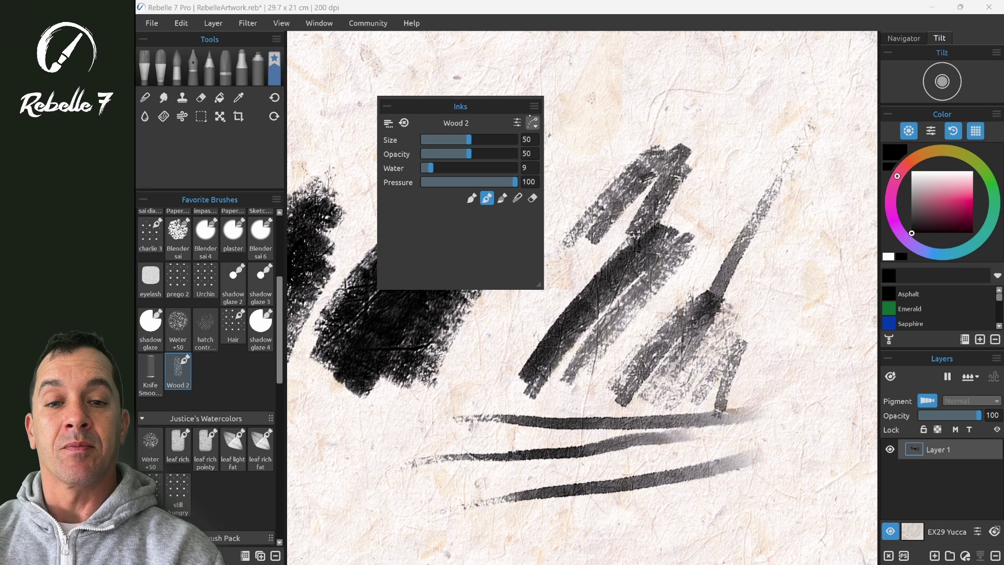
{"action": "left_click", "coordinate": [534, 106]}
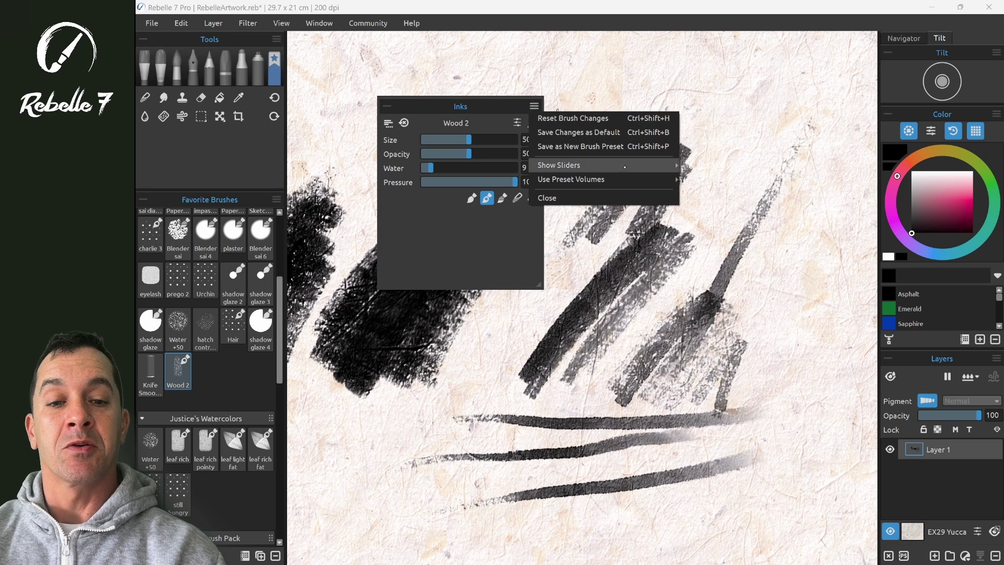
{"action": "mouse_move", "coordinate": [628, 165]}
{"action": "left_click", "coordinate": [711, 165]}
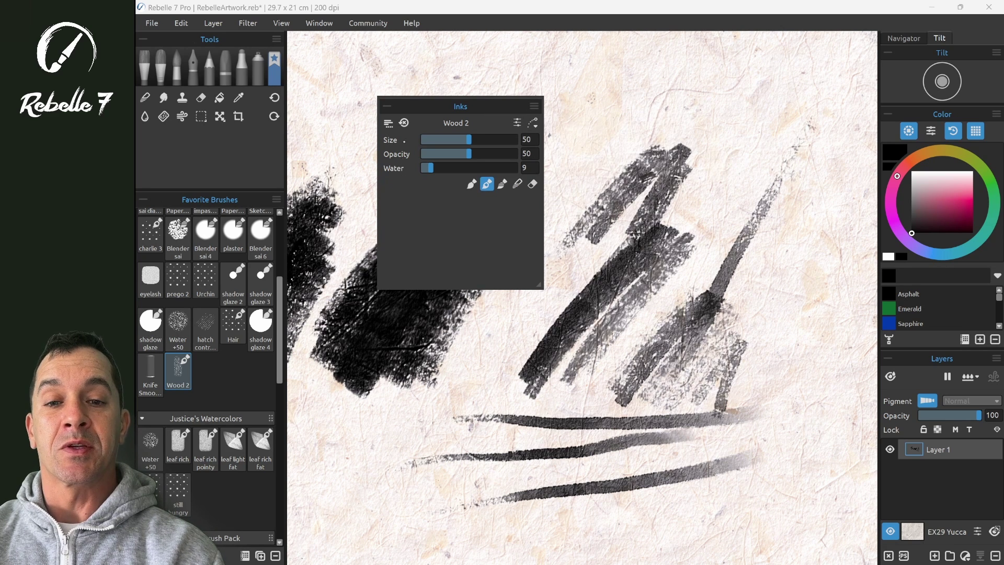
Return to Wood 2 in Paint mode, undo the top horizontal stroke, and paint dark diagonal strokes below.
{"action": "key", "text": "a"}
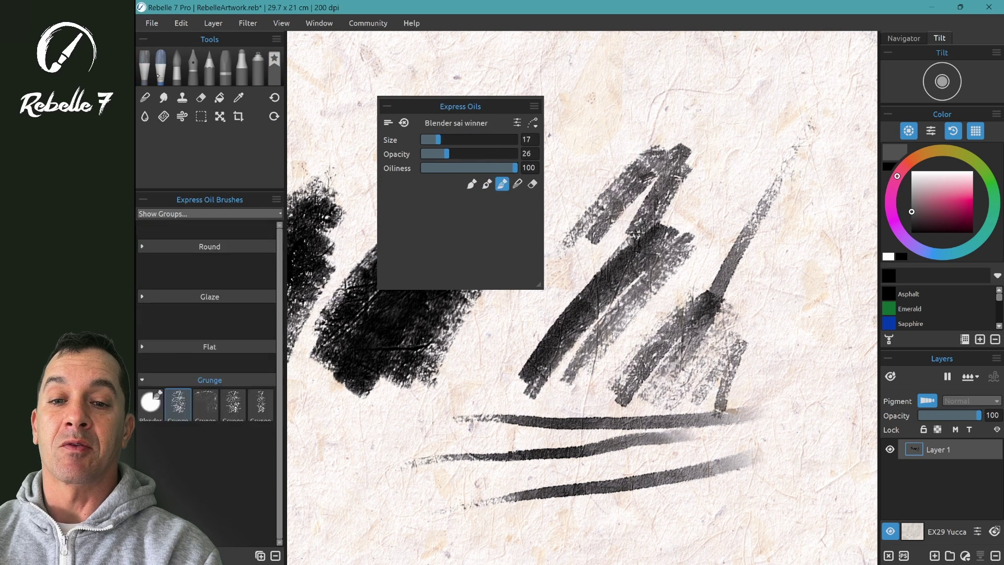
{"action": "key", "text": "p"}
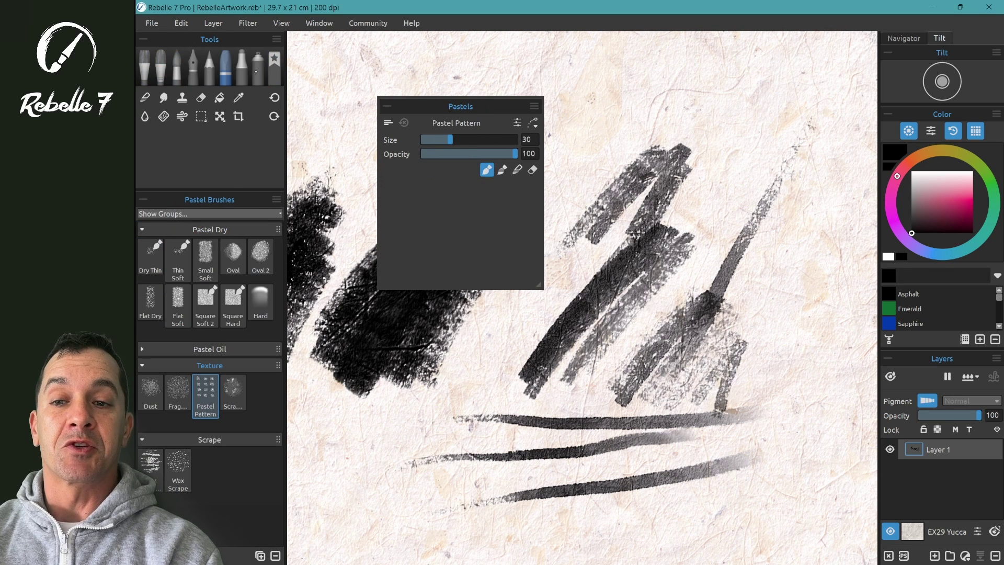
{"action": "key", "text": "a"}
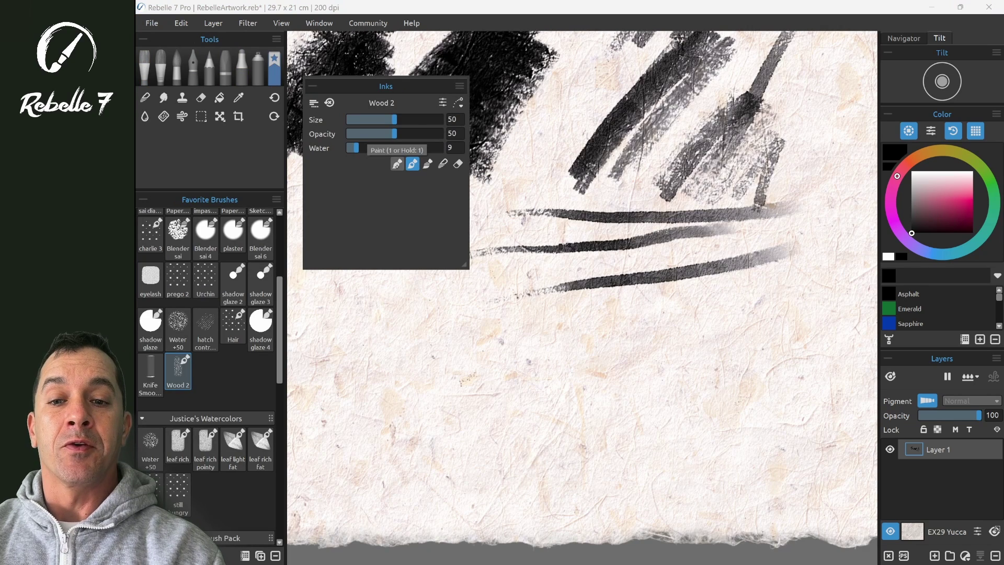
{"action": "left_click", "coordinate": [398, 164]}
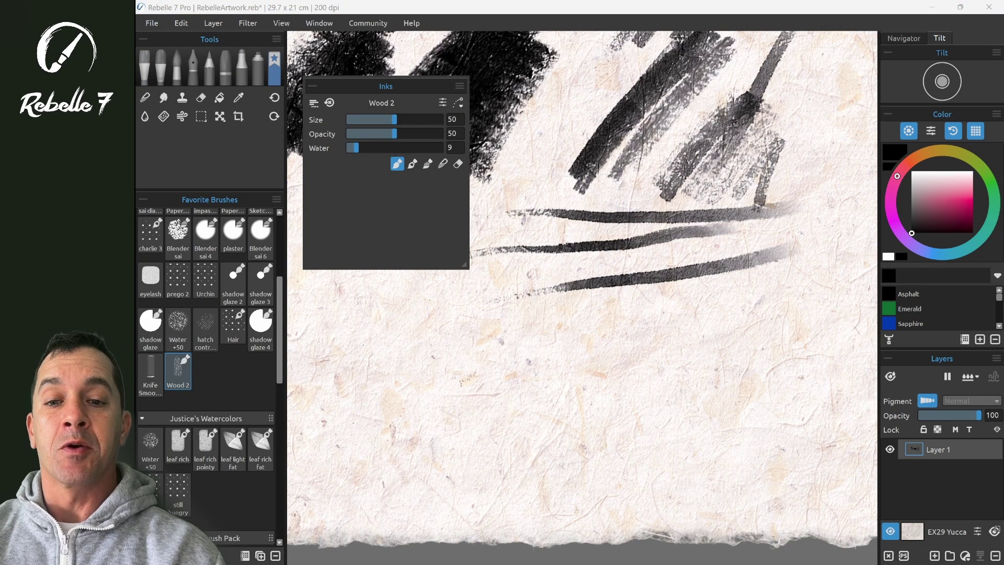
{"action": "key", "text": "ctrl+z"}
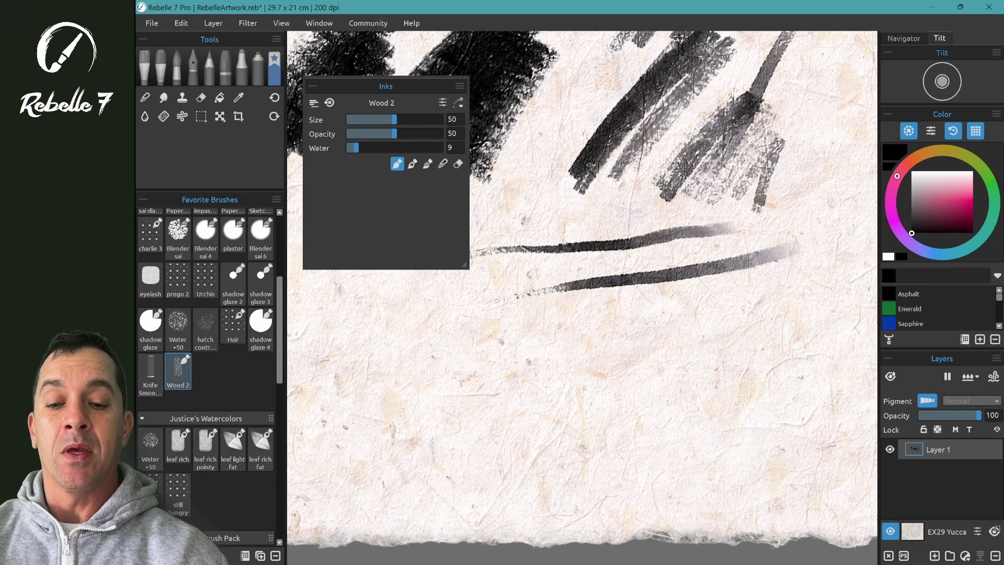
{"action": "mouse_move", "coordinate": [345, 427]}
{"action": "left_mouse_down"}
{"action": "mouse_move", "coordinate": [433, 327]}
{"action": "mouse_move", "coordinate": [370, 404]}
{"action": "mouse_move", "coordinate": [448, 325]}
{"action": "mouse_move", "coordinate": [375, 428]}
{"action": "mouse_move", "coordinate": [450, 351]}
{"action": "mouse_move", "coordinate": [474, 343]}
{"action": "mouse_move", "coordinate": [420, 463]}
{"action": "left_mouse_up"}
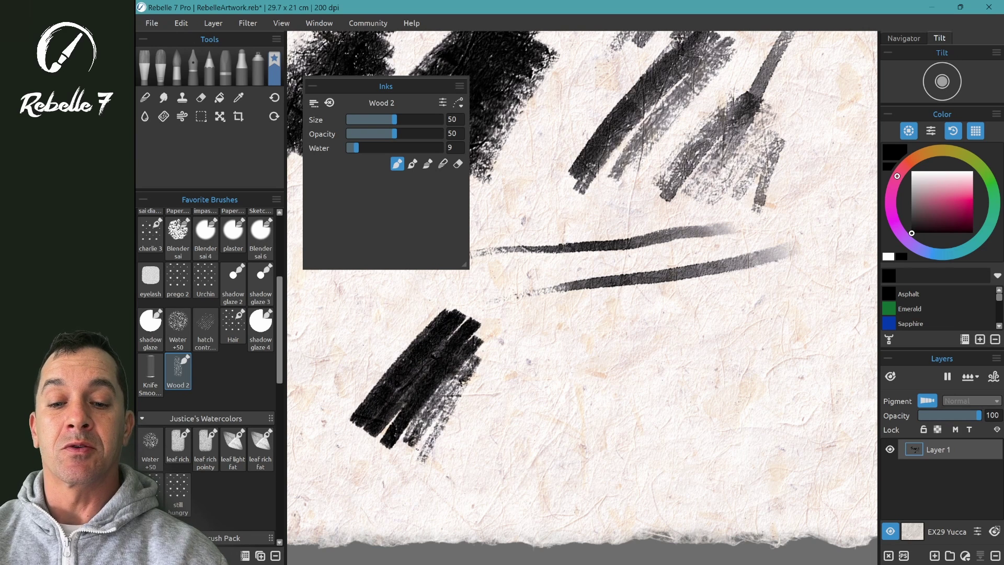
Switch to the second Inks mode and paint a second dark block beside the first.
{"action": "left_click", "coordinate": [413, 164]}
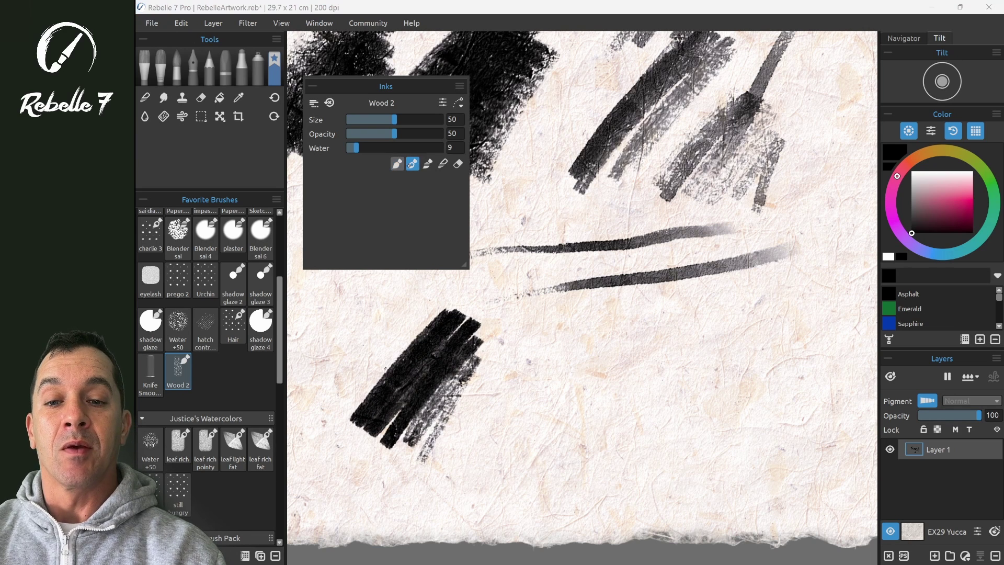
{"action": "mouse_move", "coordinate": [500, 403]}
{"action": "left_mouse_down"}
{"action": "mouse_move", "coordinate": [559, 335]}
{"action": "mouse_move", "coordinate": [513, 455]}
{"action": "mouse_move", "coordinate": [617, 329]}
{"action": "mouse_move", "coordinate": [605, 373]}
{"action": "mouse_move", "coordinate": [561, 393]}
{"action": "mouse_move", "coordinate": [518, 390]}
{"action": "mouse_move", "coordinate": [516, 367]}
{"action": "left_mouse_up"}
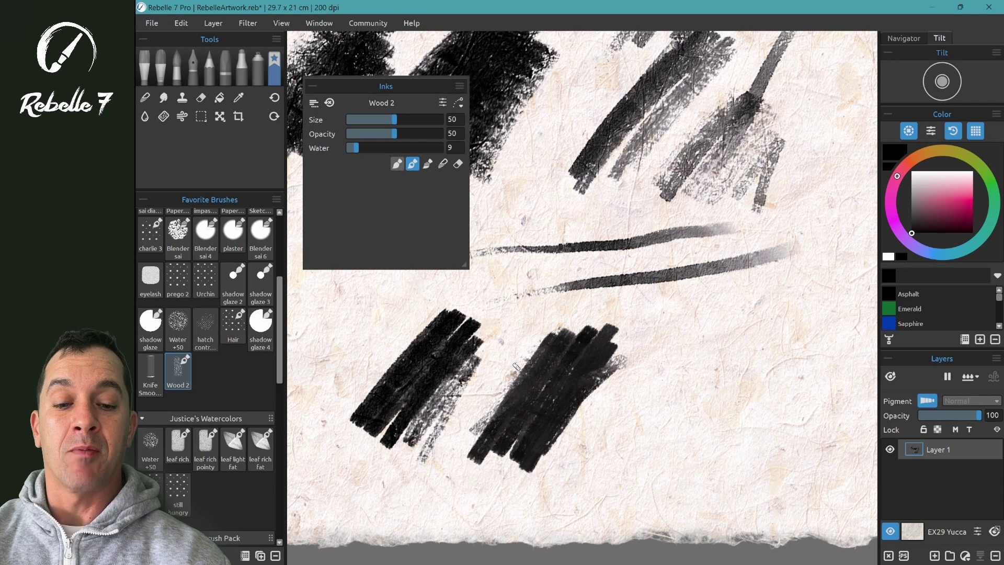
{"action": "mouse_move", "coordinate": [555, 335]}
{"action": "left_mouse_down"}
{"action": "mouse_move", "coordinate": [522, 367]}
{"action": "mouse_move", "coordinate": [530, 372]}
{"action": "mouse_move", "coordinate": [513, 384]}
{"action": "mouse_move", "coordinate": [526, 384]}
{"action": "mouse_move", "coordinate": [510, 412]}
{"action": "left_mouse_up"}
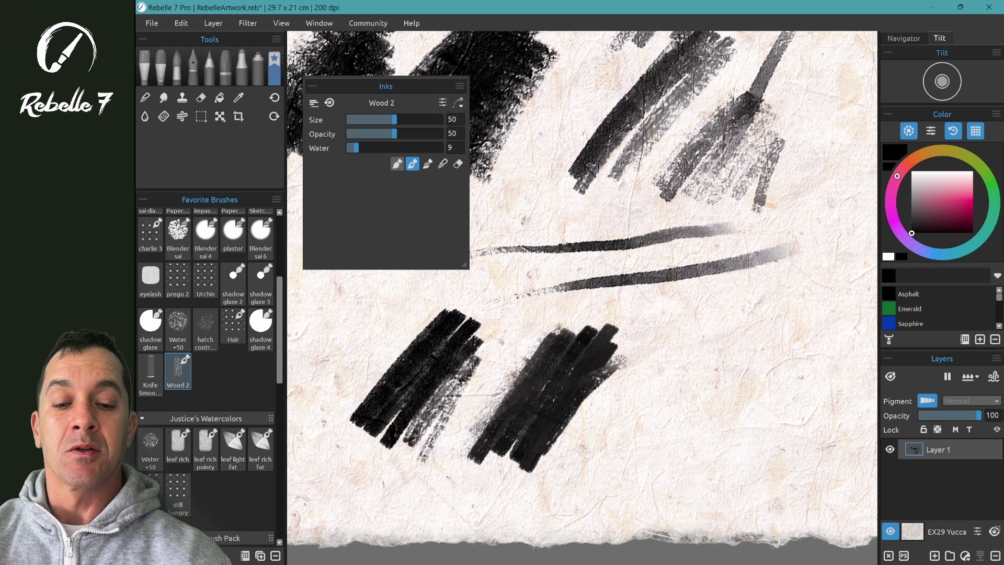
In Blend mode, smear a jagged dark ink band rightward from the block.
{"action": "left_click", "coordinate": [427, 164]}
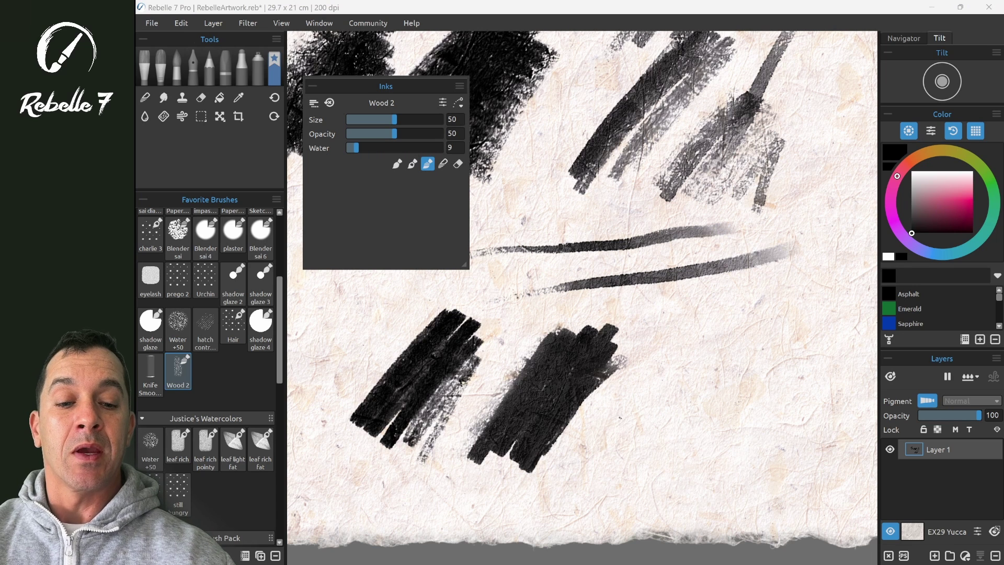
{"action": "left_click", "coordinate": [614, 422]}
{"action": "mouse_move", "coordinate": [601, 386]}
{"action": "left_mouse_down"}
{"action": "mouse_move", "coordinate": [612, 300]}
{"action": "mouse_move", "coordinate": [605, 389]}
{"action": "mouse_move", "coordinate": [598, 311]}
{"action": "mouse_move", "coordinate": [590, 318]}
{"action": "mouse_move", "coordinate": [596, 405]}
{"action": "mouse_move", "coordinate": [585, 310]}
{"action": "mouse_move", "coordinate": [606, 294]}
{"action": "mouse_move", "coordinate": [637, 375]}
{"action": "mouse_move", "coordinate": [632, 365]}
{"action": "mouse_move", "coordinate": [644, 365]}
{"action": "mouse_move", "coordinate": [671, 326]}
{"action": "mouse_move", "coordinate": [680, 363]}
{"action": "mouse_move", "coordinate": [698, 351]}
{"action": "mouse_move", "coordinate": [704, 364]}
{"action": "mouse_move", "coordinate": [728, 347]}
{"action": "mouse_move", "coordinate": [751, 366]}
{"action": "mouse_move", "coordinate": [786, 334]}
{"action": "mouse_move", "coordinate": [800, 348]}
{"action": "mouse_move", "coordinate": [824, 310]}
{"action": "mouse_move", "coordinate": [797, 317]}
{"action": "mouse_move", "coordinate": [796, 303]}
{"action": "mouse_move", "coordinate": [776, 303]}
{"action": "mouse_move", "coordinate": [700, 361]}
{"action": "mouse_move", "coordinate": [709, 313]}
{"action": "left_mouse_up"}
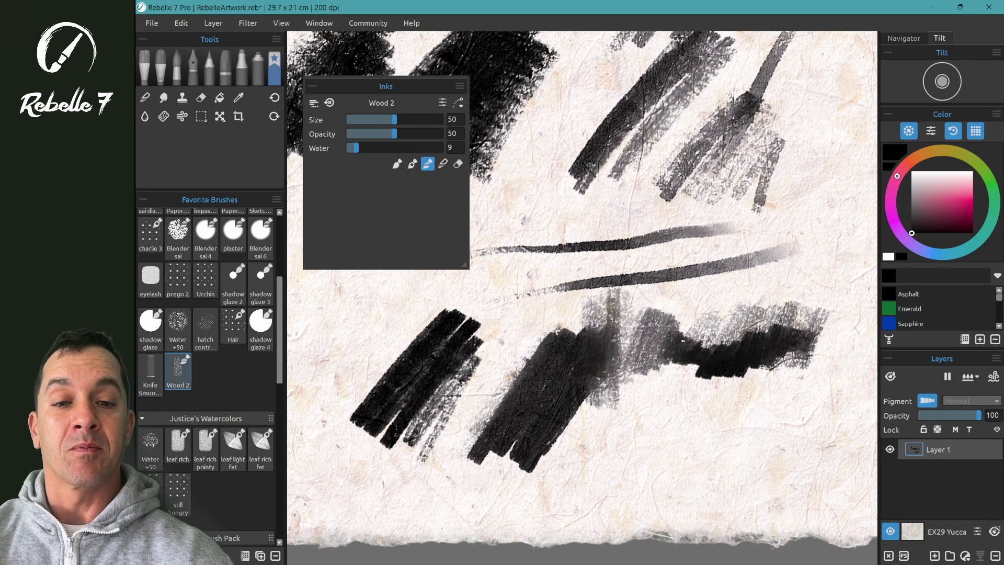
In Smudge mode, smear grey streaks across the lower black blocks.
{"action": "left_click", "coordinate": [442, 164]}
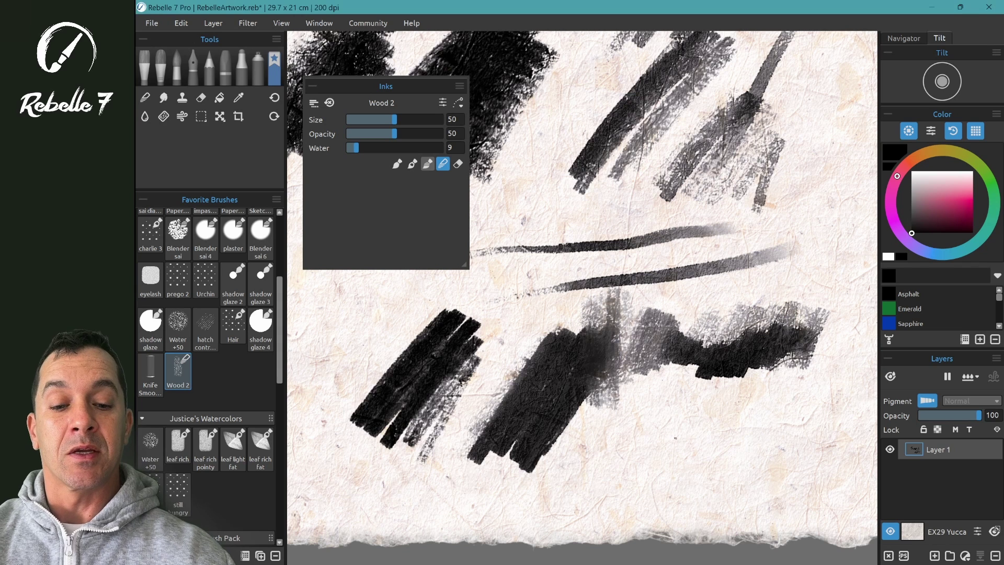
{"action": "mouse_move", "coordinate": [578, 416]}
{"action": "left_mouse_down"}
{"action": "mouse_move", "coordinate": [332, 372]}
{"action": "mouse_move", "coordinate": [468, 415]}
{"action": "mouse_move", "coordinate": [596, 429]}
{"action": "left_mouse_up"}
{"action": "left_click_drag", "start_coordinate": [578, 392], "coordinate": [377, 334]}
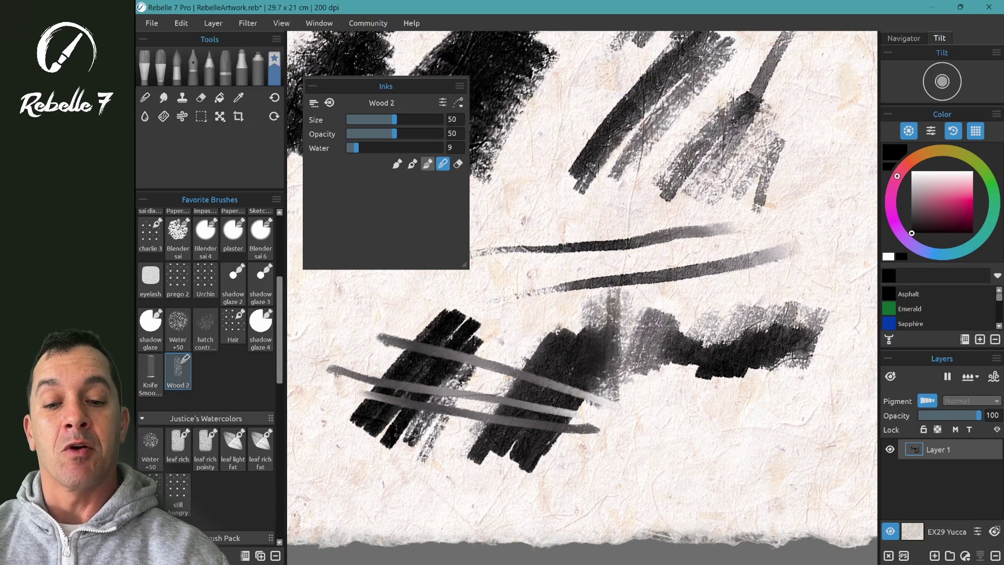
{"action": "mouse_move", "coordinate": [407, 367]}
{"action": "left_mouse_down"}
{"action": "mouse_move", "coordinate": [457, 346]}
{"action": "mouse_move", "coordinate": [458, 359]}
{"action": "mouse_move", "coordinate": [406, 365]}
{"action": "mouse_move", "coordinate": [429, 393]}
{"action": "mouse_move", "coordinate": [434, 413]}
{"action": "left_mouse_up"}
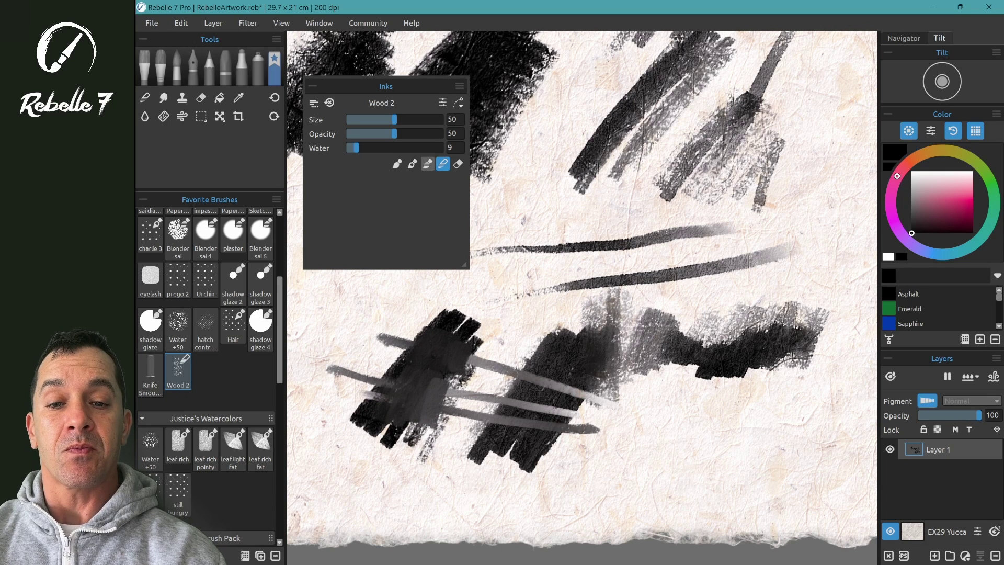
Erase most of the right-hand black blocks back to pale paper texture.
{"action": "key", "text": "e"}
{"action": "mouse_move", "coordinate": [555, 437]}
{"action": "left_mouse_down"}
{"action": "mouse_move", "coordinate": [564, 329]}
{"action": "mouse_move", "coordinate": [572, 403]}
{"action": "mouse_move", "coordinate": [588, 327]}
{"action": "mouse_move", "coordinate": [598, 424]}
{"action": "mouse_move", "coordinate": [633, 361]}
{"action": "left_mouse_up"}
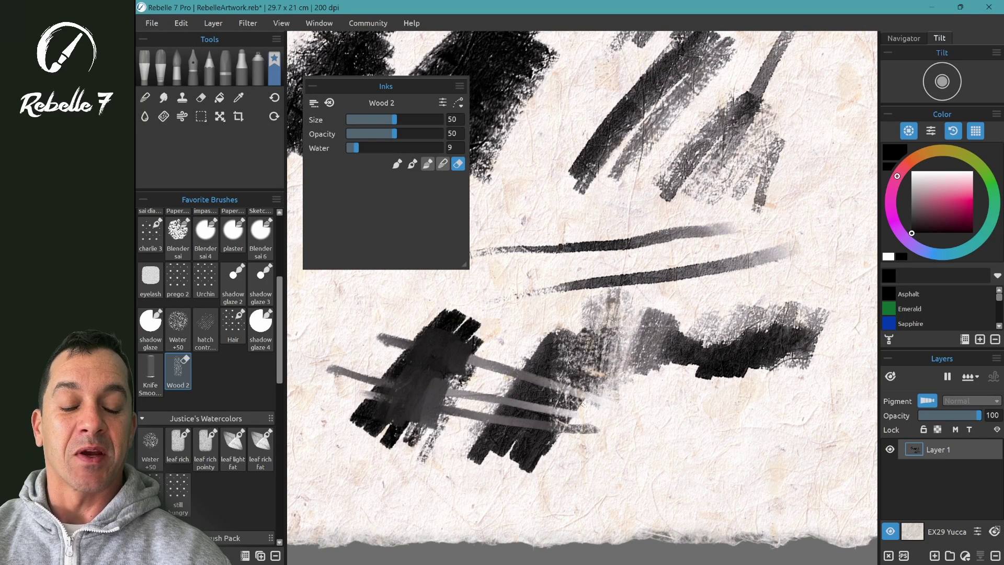
{"action": "mouse_move", "coordinate": [582, 404]}
{"action": "left_mouse_down"}
{"action": "mouse_move", "coordinate": [514, 445]}
{"action": "mouse_move", "coordinate": [605, 404]}
{"action": "mouse_move", "coordinate": [583, 424]}
{"action": "left_mouse_up"}
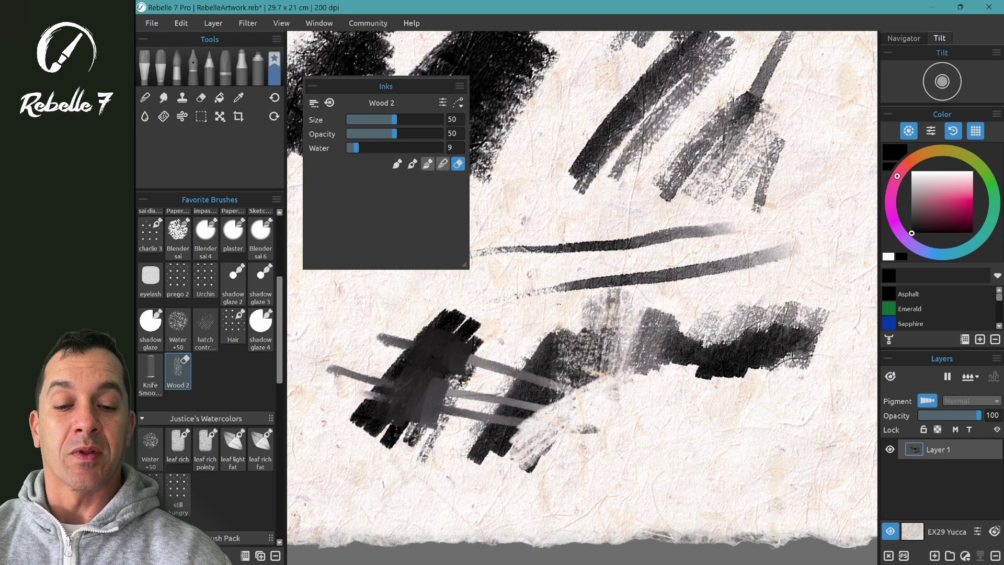
{"action": "mouse_move", "coordinate": [543, 351]}
{"action": "left_mouse_down"}
{"action": "mouse_move", "coordinate": [516, 414]}
{"action": "mouse_move", "coordinate": [553, 416]}
{"action": "mouse_move", "coordinate": [541, 412]}
{"action": "mouse_move", "coordinate": [555, 390]}
{"action": "mouse_move", "coordinate": [562, 406]}
{"action": "mouse_move", "coordinate": [576, 331]}
{"action": "mouse_move", "coordinate": [591, 333]}
{"action": "mouse_move", "coordinate": [592, 386]}
{"action": "mouse_move", "coordinate": [602, 386]}
{"action": "mouse_move", "coordinate": [586, 307]}
{"action": "mouse_move", "coordinate": [644, 280]}
{"action": "mouse_move", "coordinate": [660, 295]}
{"action": "mouse_move", "coordinate": [643, 372]}
{"action": "mouse_move", "coordinate": [696, 310]}
{"action": "mouse_move", "coordinate": [661, 316]}
{"action": "left_mouse_up"}
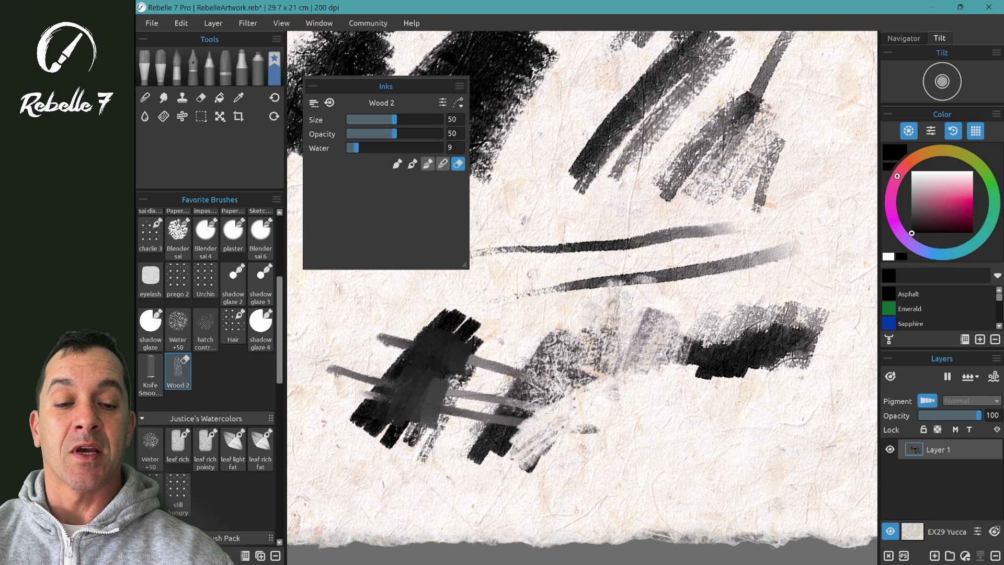
{"action": "mouse_move", "coordinate": [649, 389]}
{"action": "left_mouse_down"}
{"action": "mouse_move", "coordinate": [672, 383]}
{"action": "mouse_move", "coordinate": [686, 325]}
{"action": "mouse_move", "coordinate": [697, 336]}
{"action": "mouse_move", "coordinate": [696, 326]}
{"action": "mouse_move", "coordinate": [721, 331]}
{"action": "mouse_move", "coordinate": [726, 396]}
{"action": "left_mouse_up"}
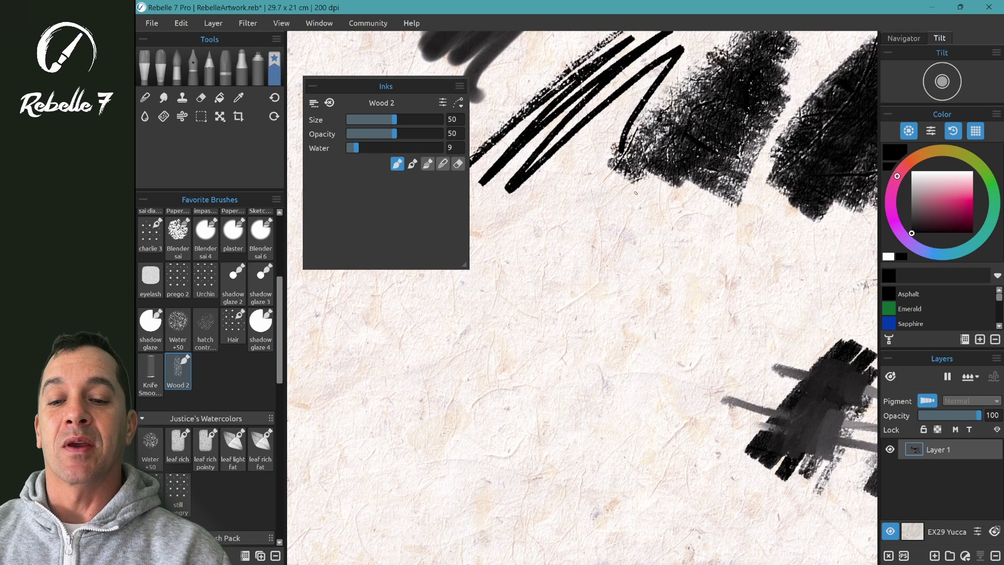
Draw a long grey diagonal Wood 2 line and loop a small circle at its lower-left end.
{"action": "left_click_drag", "start_coordinate": [396, 369], "coordinate": [663, 255]}
{"action": "left_click_drag", "start_coordinate": [369, 360], "coordinate": [406, 345]}
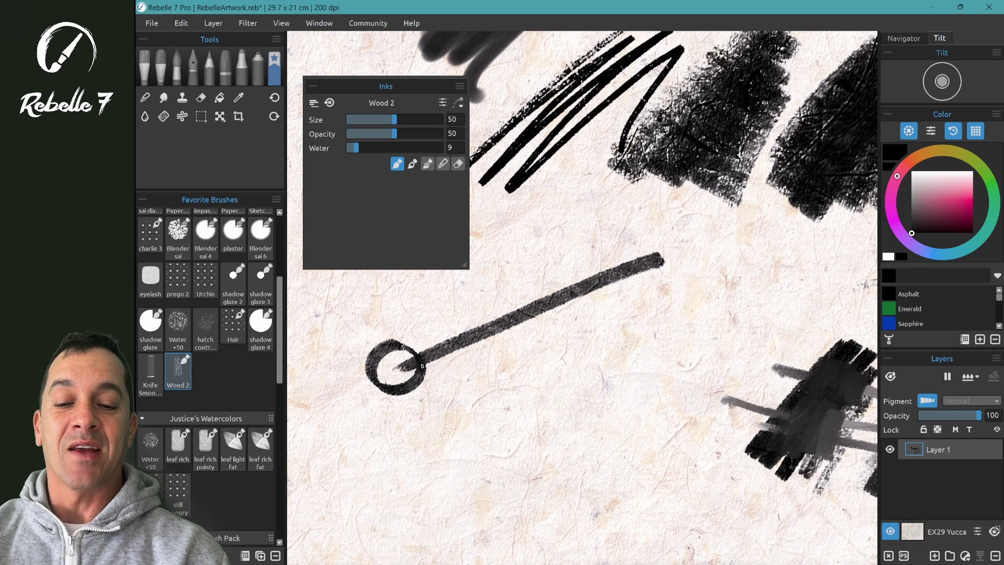